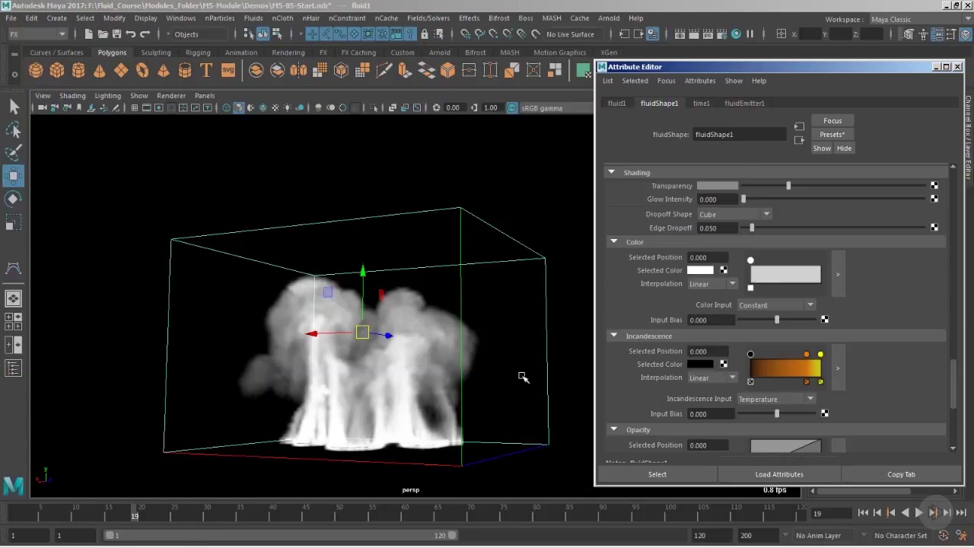
- Expand fluidShape1's opacity ramp into its own editor and add a full-opacity point at about position 0.187
left_click_drag(487, 372, 499, 356, "alt")
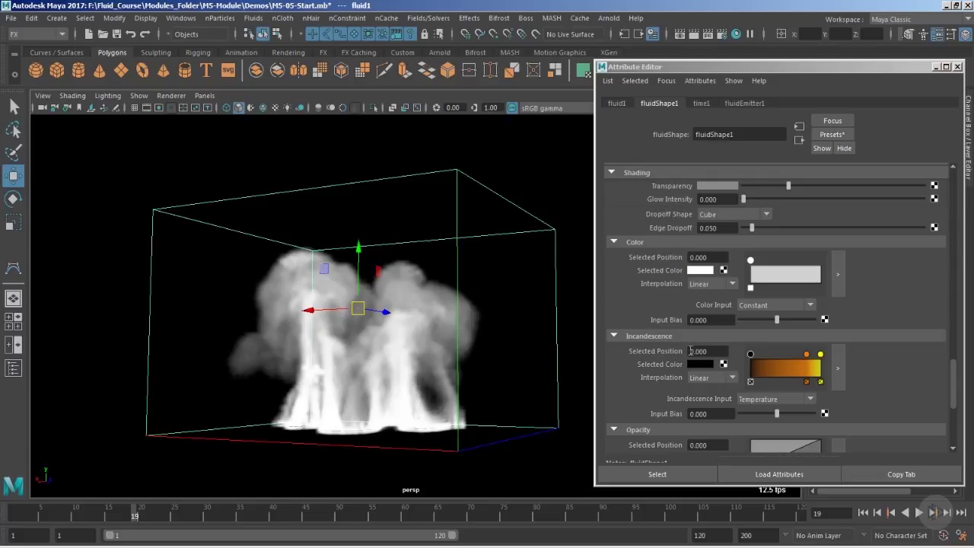
left_click_drag(807, 67, 785, 47)
middle_click_drag(481, 303, 470, 306, "alt")
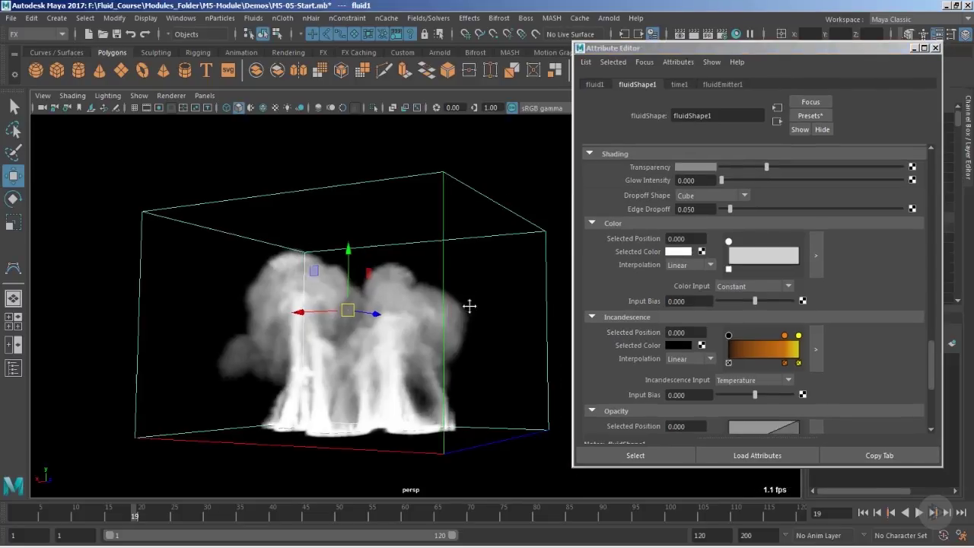
scroll(716, 310, "down", 3)
left_click_drag(413, 286, 459, 330, "alt")
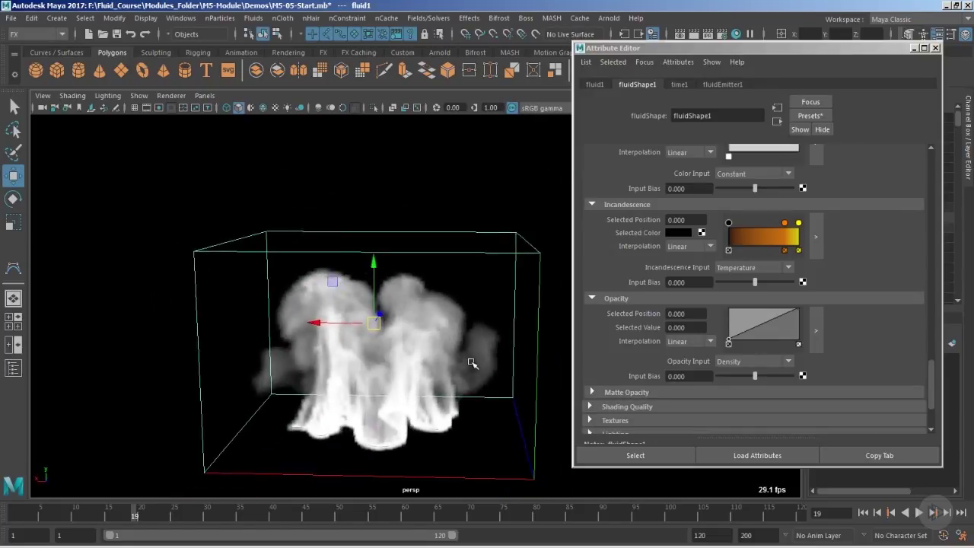
mouse_move(472, 364)
left_mouse_down("alt")
mouse_move(457, 358)
mouse_move(498, 366)
mouse_move(461, 365)
left_mouse_up("alt")
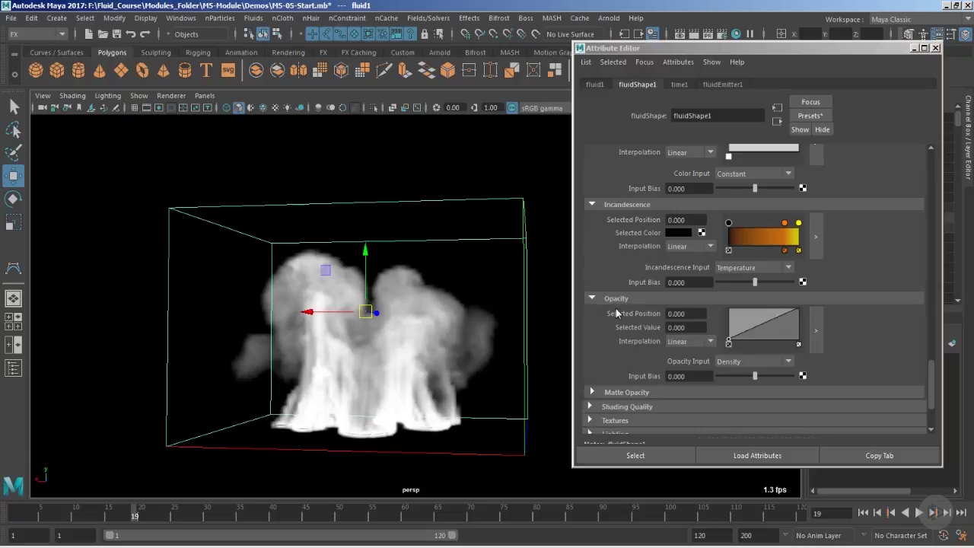
left_click(815, 330)
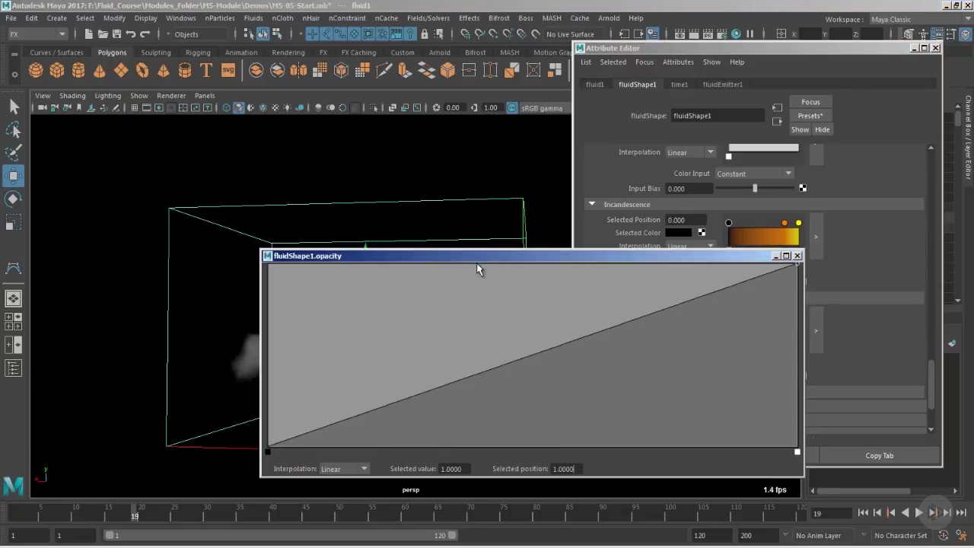
left_click_drag(488, 258, 512, 247)
left_click_drag(370, 410, 391, 252)
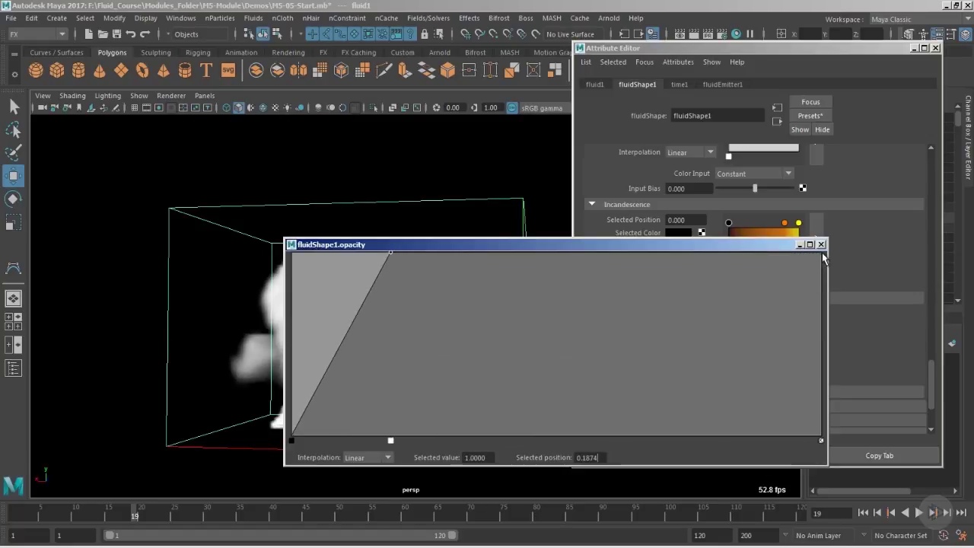
- Narrow the opacity ramp to a thin spike, placing zero-value points at about positions 0.222 and 0.158
left_click_drag(750, 253, 409, 440)
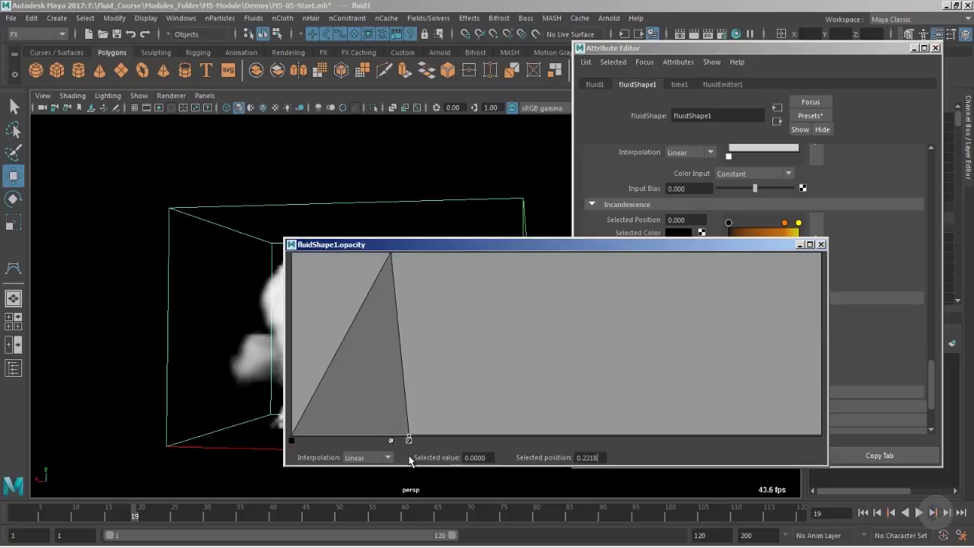
left_click_drag(292, 440, 375, 440)
left_click_drag(486, 247, 666, 226)
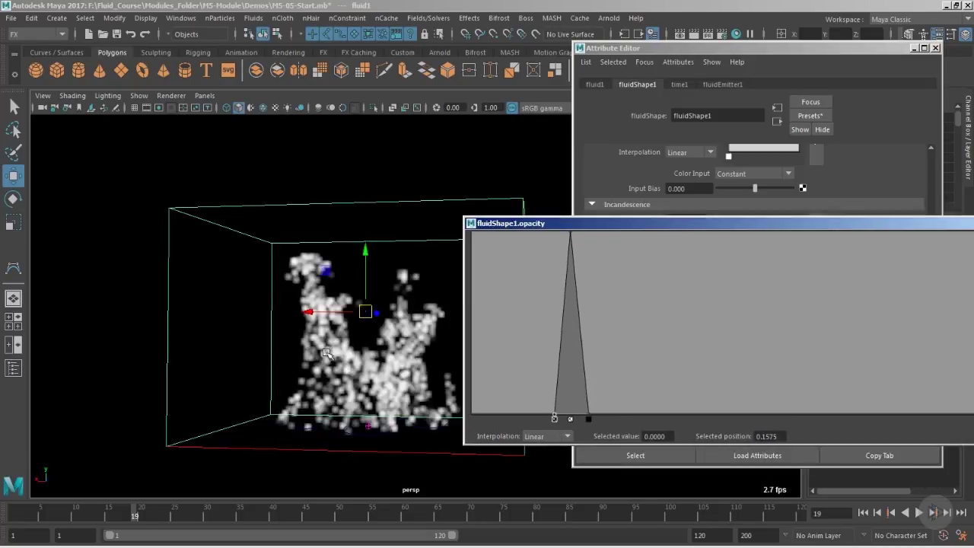
left_click_drag(358, 342, 323, 346, "alt")
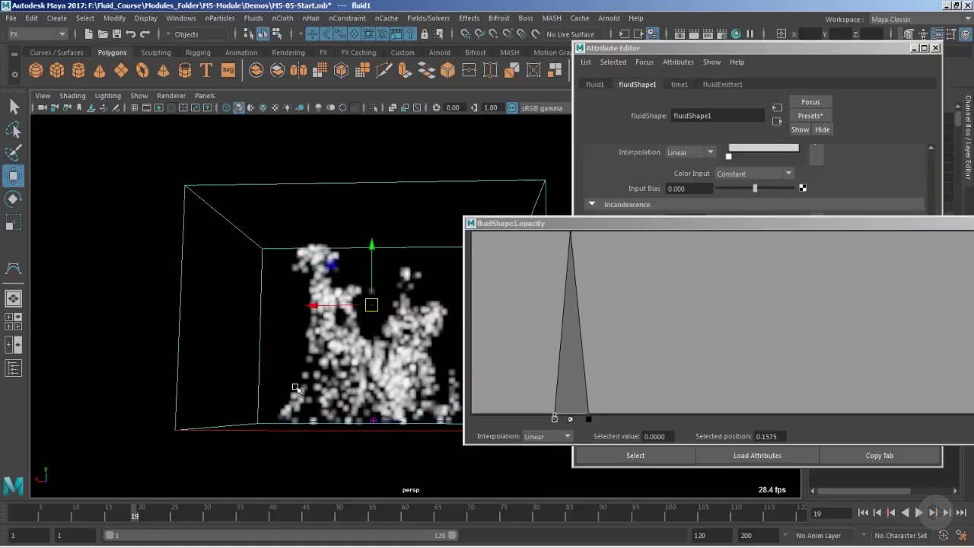
left_click_drag(388, 409, 364, 419, "alt")
- Soften the spike's rising side by moving its zero point to about 0.105 and adding curve points, one at about 0.13 with value 0.055
left_click_drag(625, 226, 613, 222)
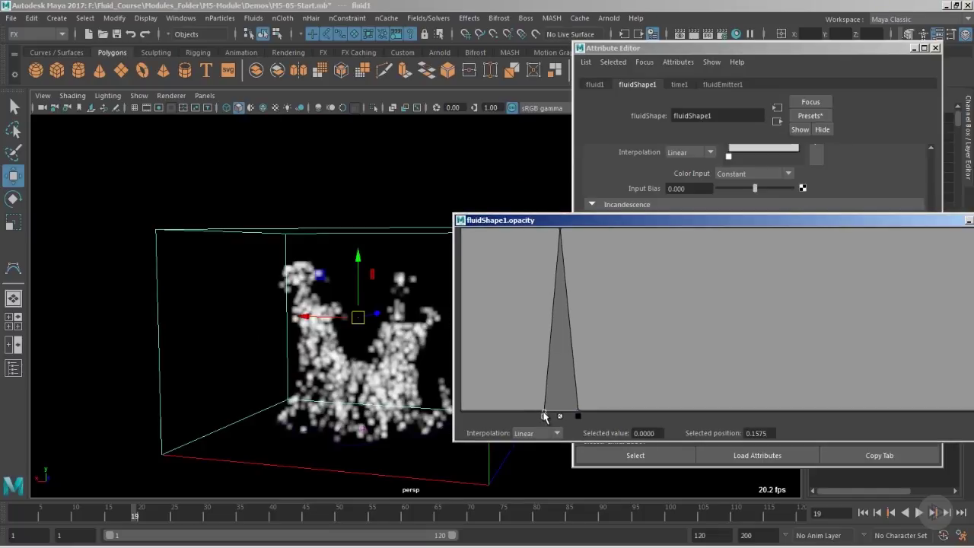
left_click_drag(545, 416, 505, 424)
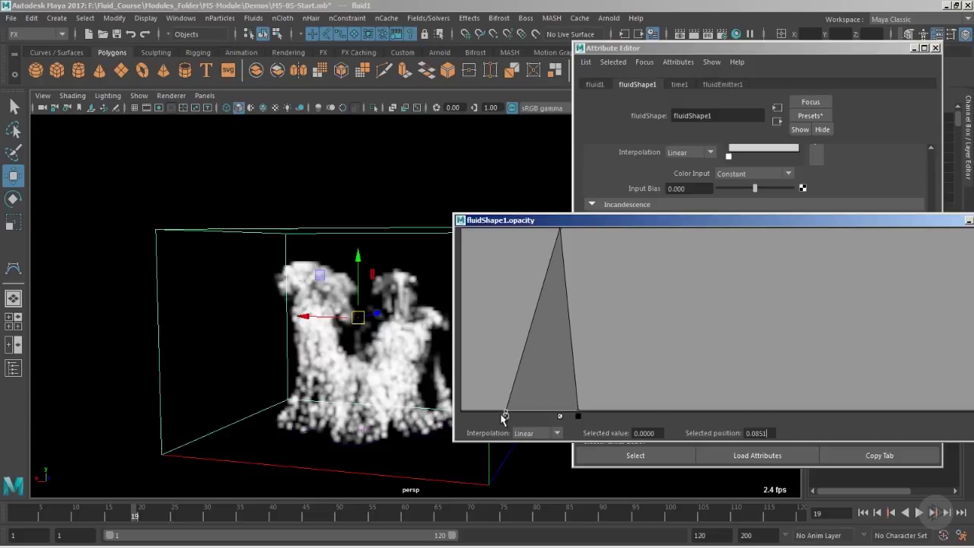
left_click_drag(522, 373, 530, 401)
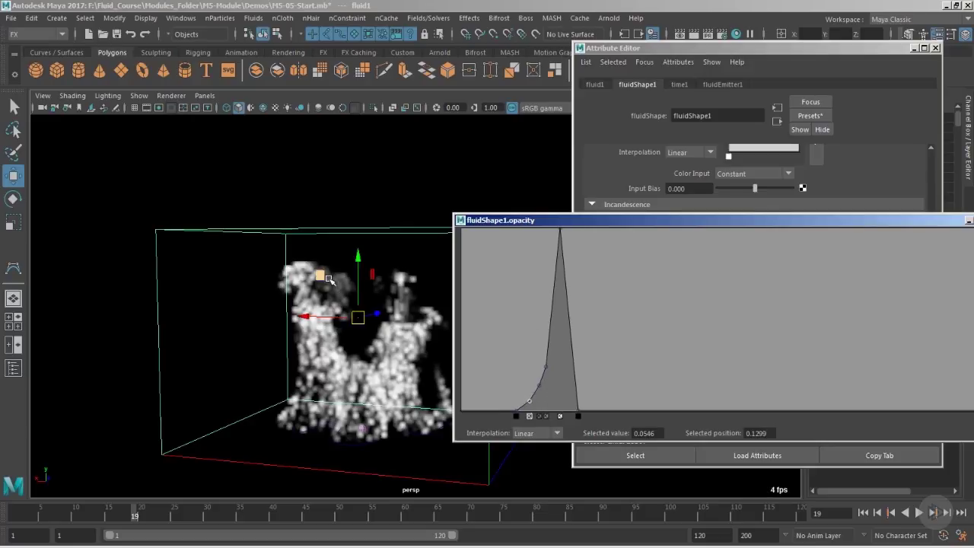
- Soften the spike's falling side by moving its zero point to about 0.236 and adding low points, one at about 0.215 with value 0.034
left_click(578, 412)
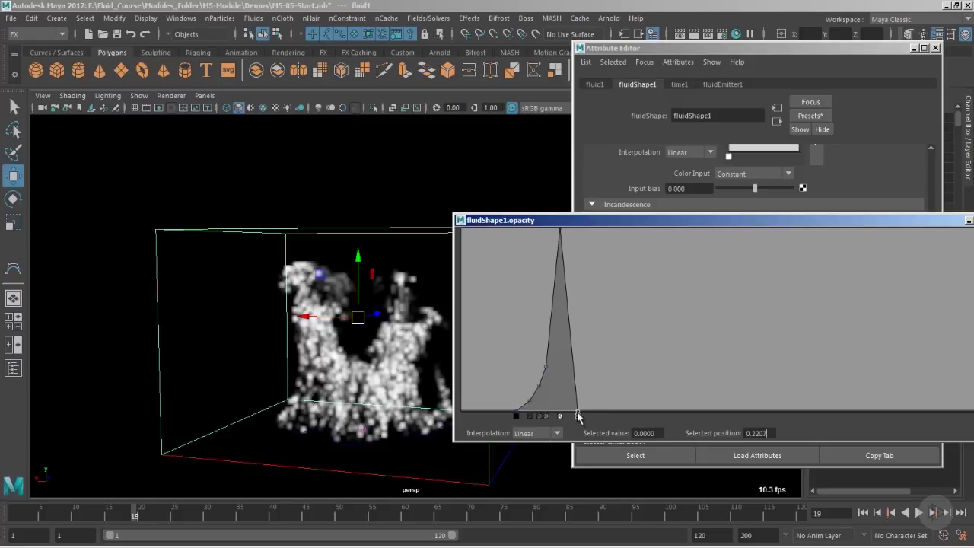
mouse_move(578, 415)
left_mouse_down()
mouse_move(842, 427)
mouse_move(569, 432)
left_mouse_up()
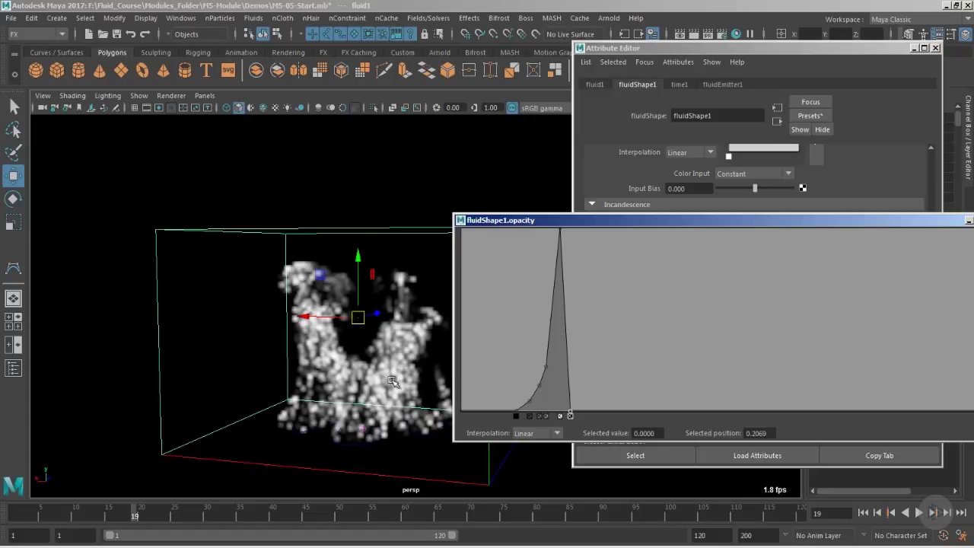
left_click_drag(394, 382, 351, 391, "alt")
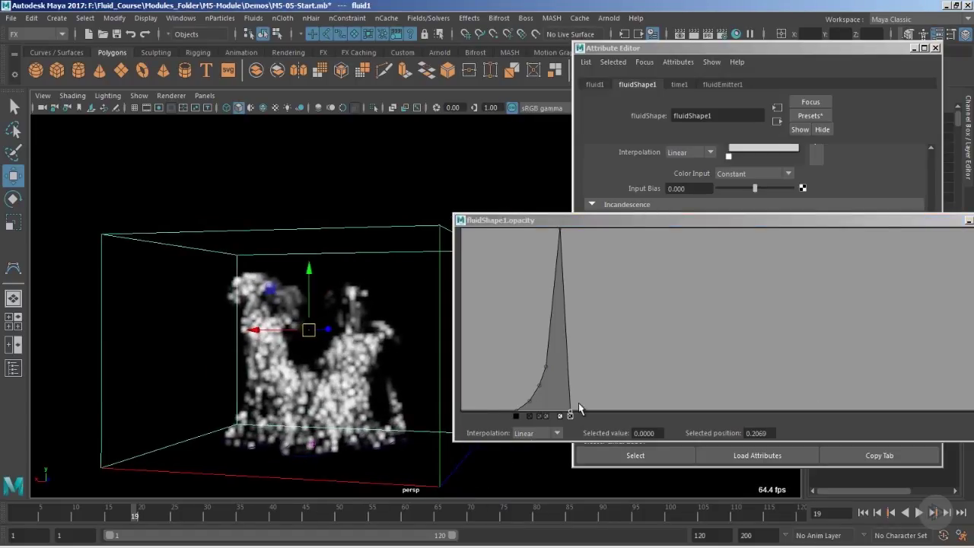
left_click(571, 416)
left_click_drag(571, 416, 584, 417)
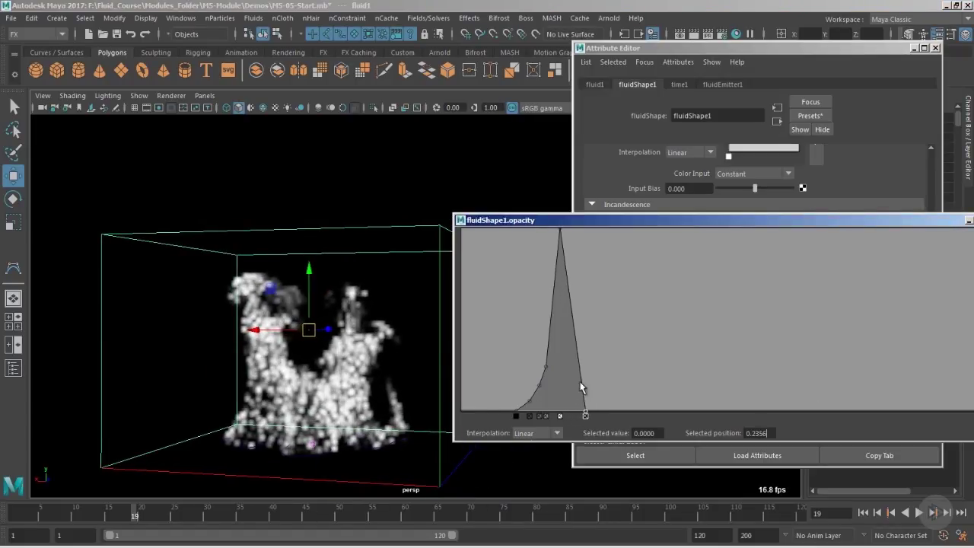
left_click(570, 378)
left_click_drag(570, 378, 575, 408)
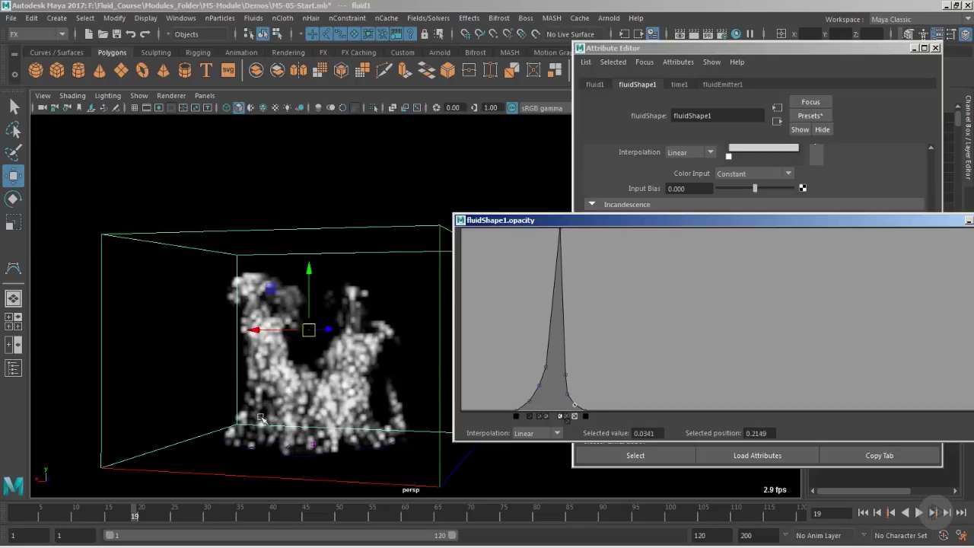
- Shift the opacity spike's peak to about position 0.179 and close the enlarged ramp editor
left_click_drag(251, 427, 364, 422, "alt")
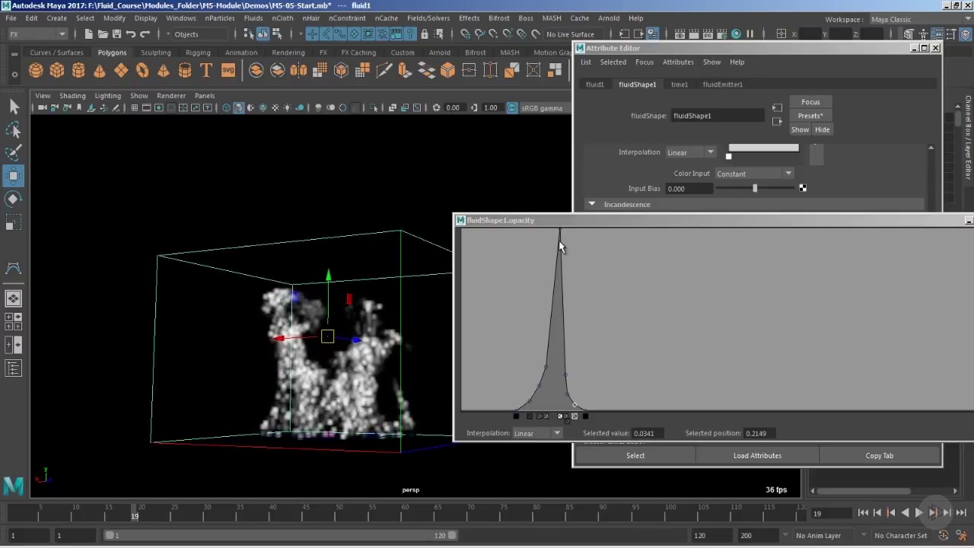
left_click_drag(559, 234, 556, 231)
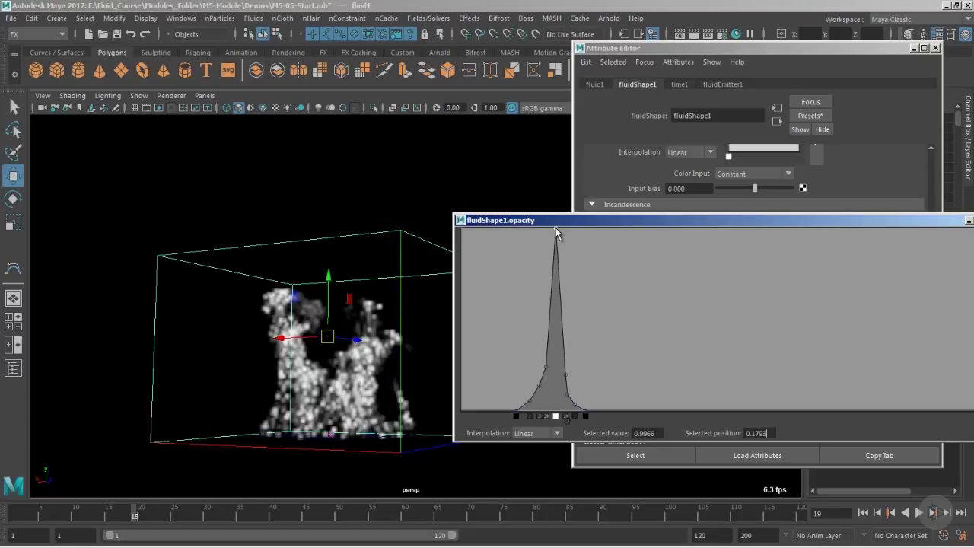
left_click_drag(889, 225, 715, 214)
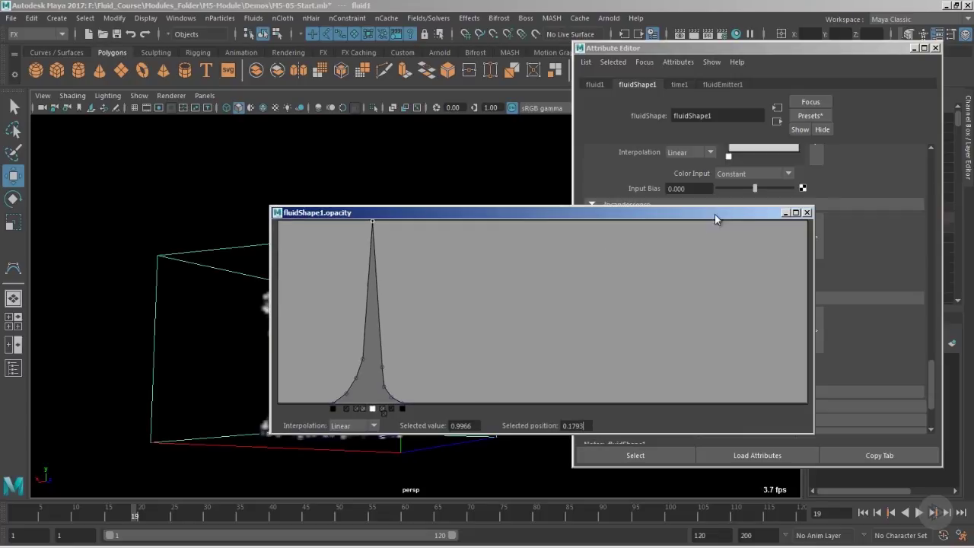
left_click(809, 213)
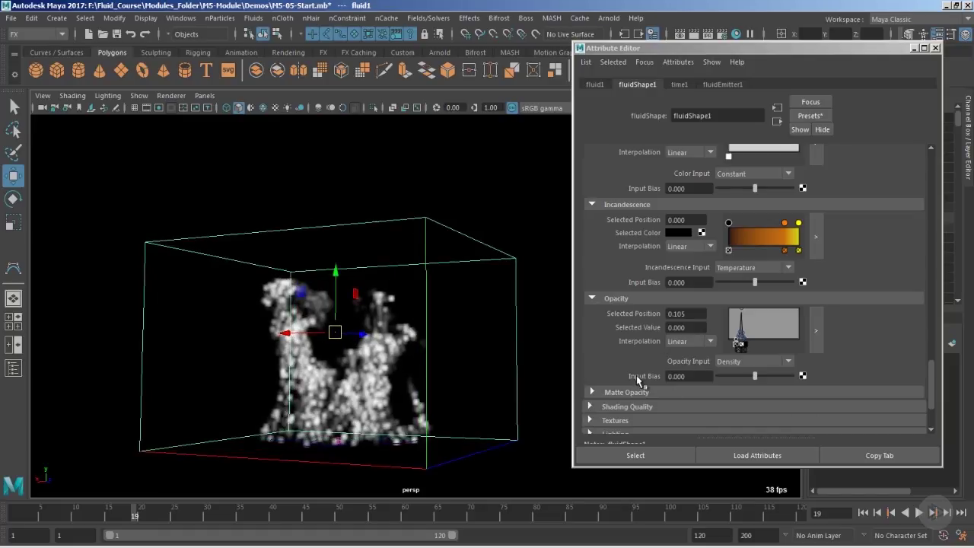
- Set the opacity Input Bias to 0.35 and return the timeline to frame 1
left_click(689, 376)
type("0.35")
key("Return")
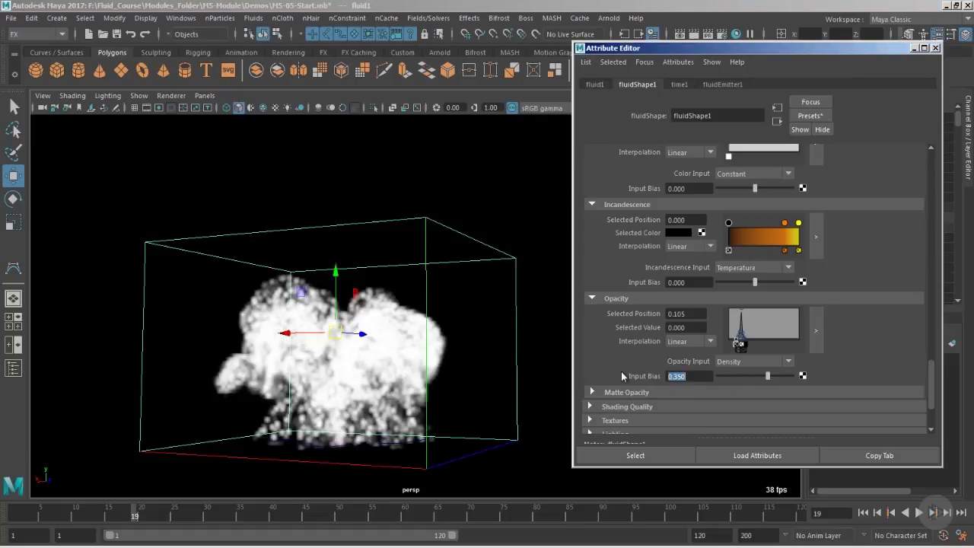
left_click_drag(487, 381, 500, 396, "alt")
middle_click_drag(500, 396, 507, 422, "alt")
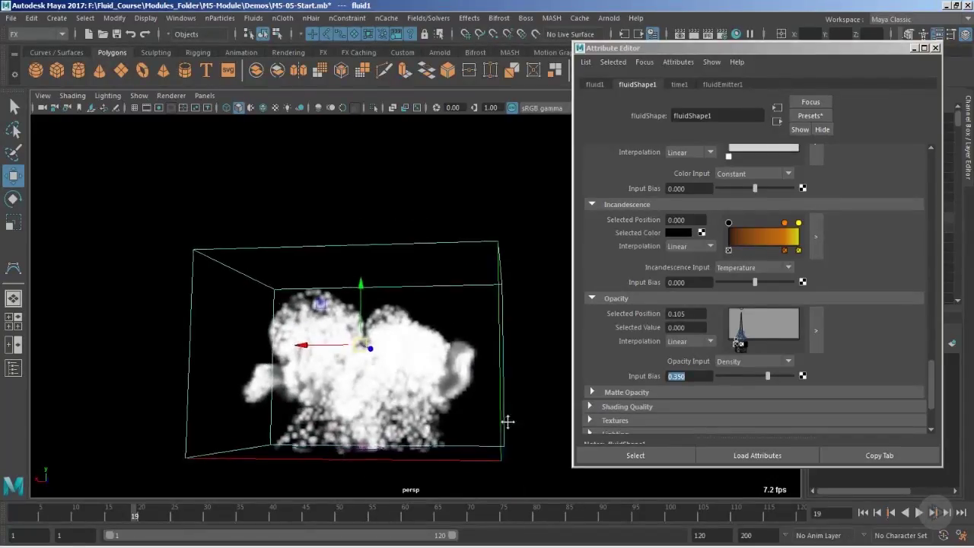
left_click_drag(508, 422, 571, 374, "alt")
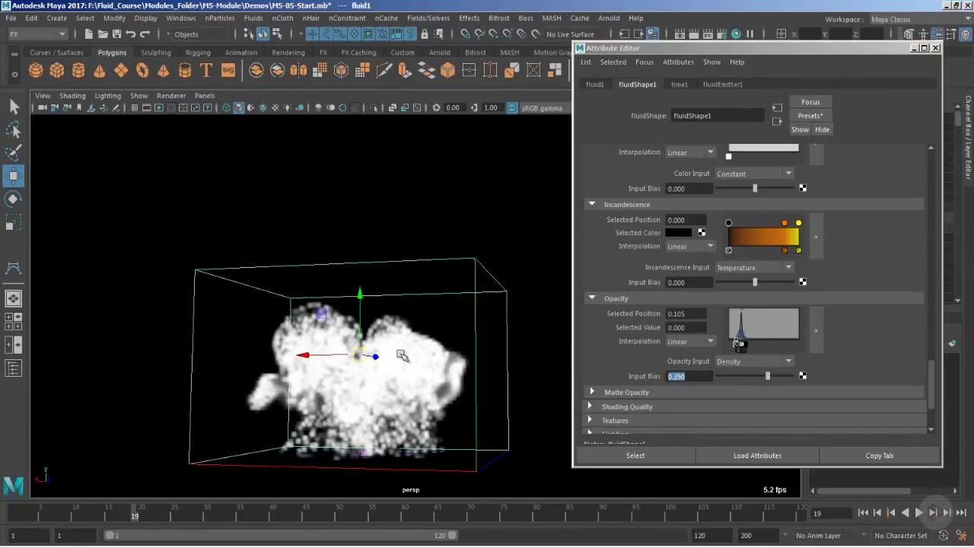
left_click(862, 512)
mouse_move(484, 399)
left_mouse_down("alt")
mouse_move(459, 402)
mouse_move(480, 392)
left_mouse_up("alt")
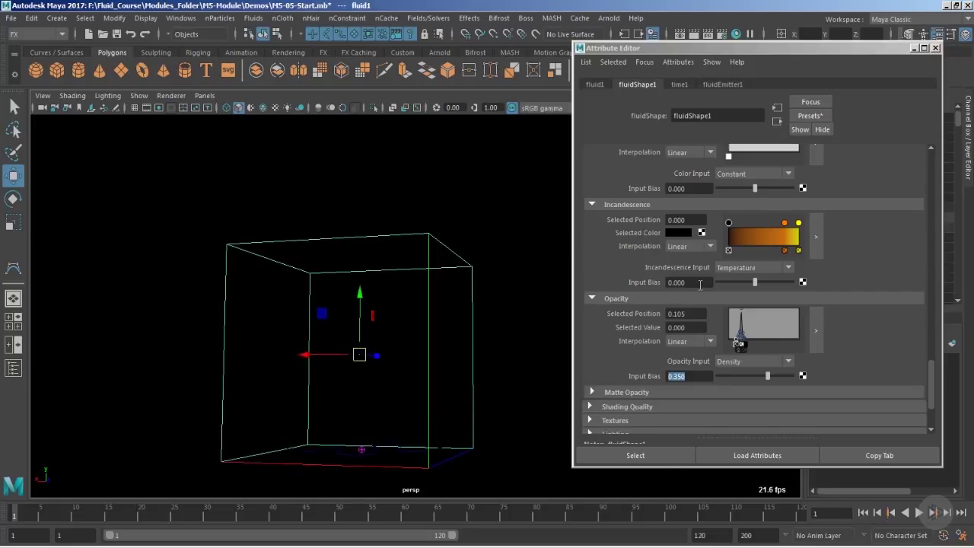
- Switch the transparency colour's mixing space to Display Space and set its HSV value to 0.55
scroll(700, 285, "up", 6)
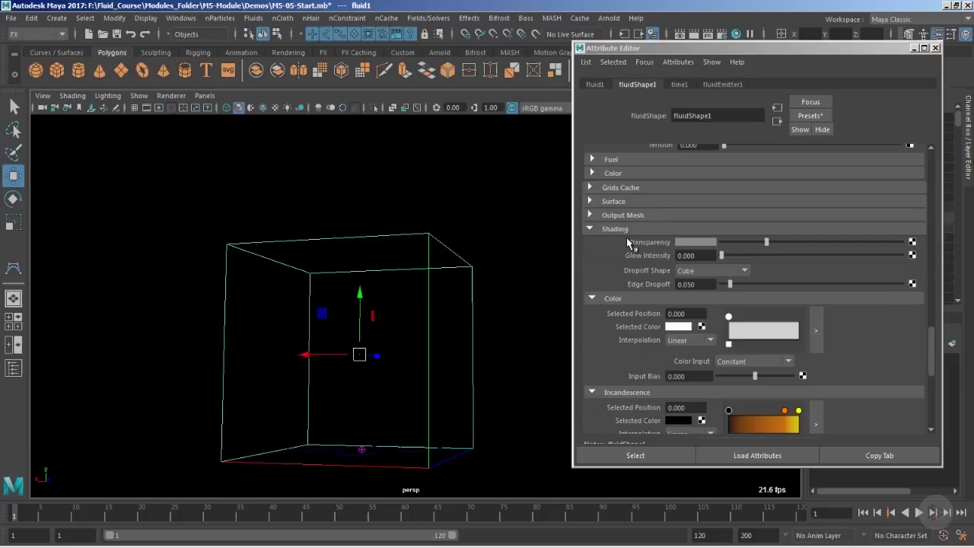
left_click(683, 242)
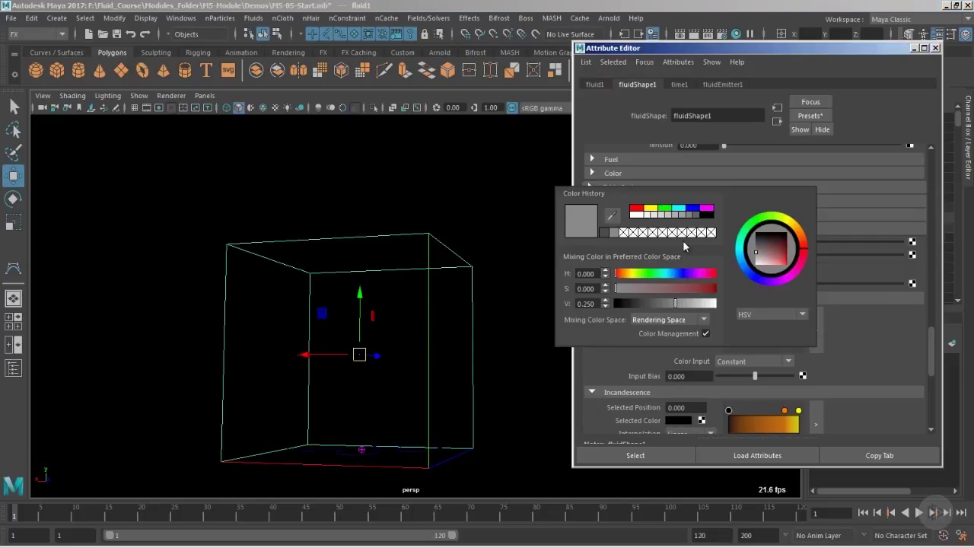
left_click(685, 243)
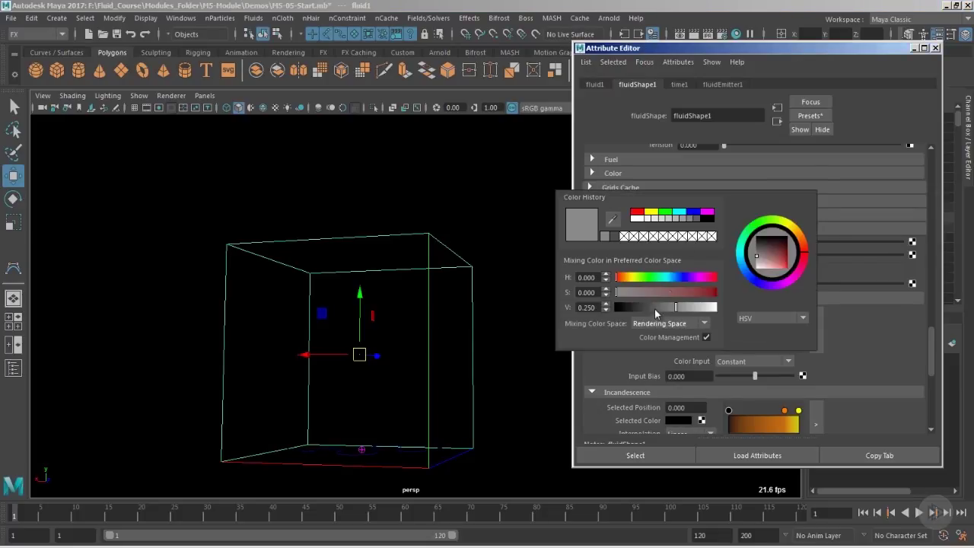
left_click(661, 325)
left_click(652, 344)
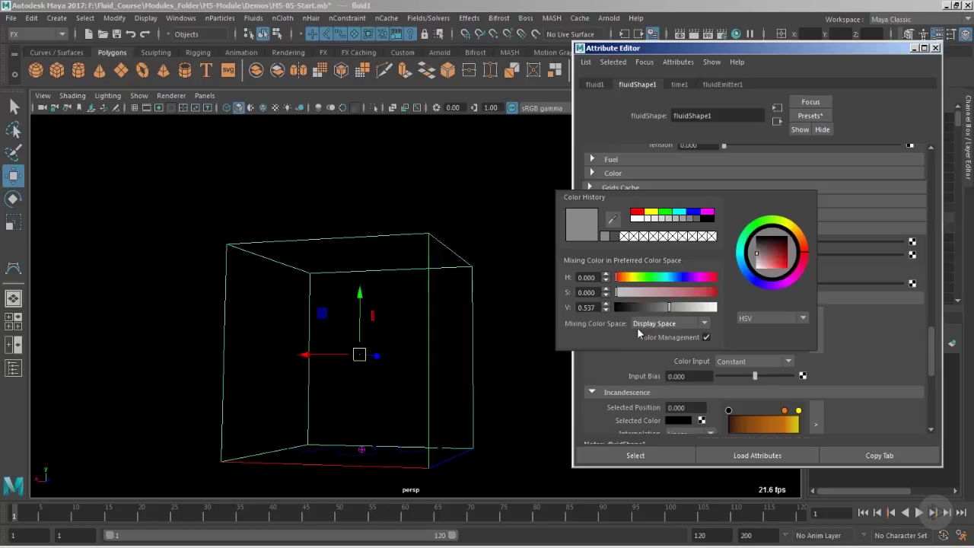
double_click(596, 307)
type(".55")
key("Return")
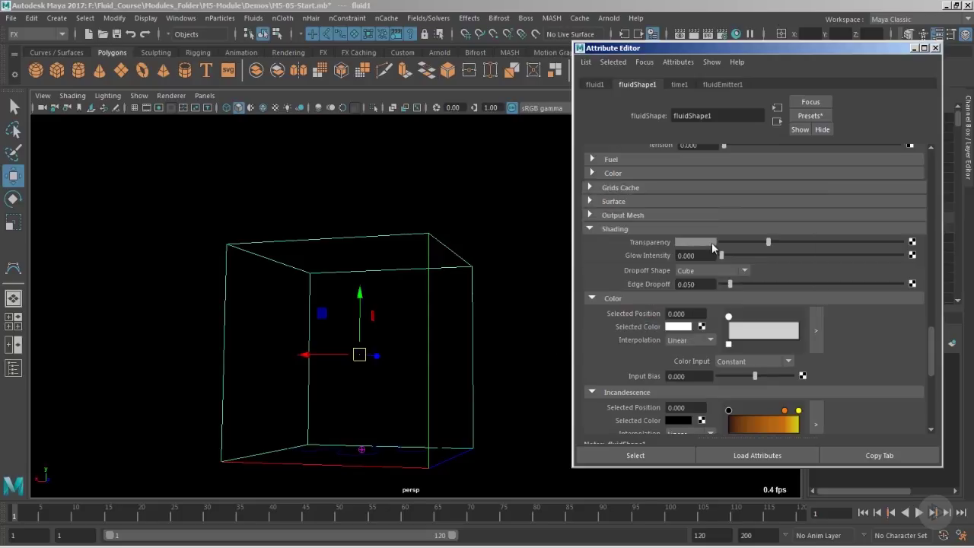
- Set the fluid's transparency colour to an HSV value of 0.65
left_click(712, 242)
type(".65")
key("Return")
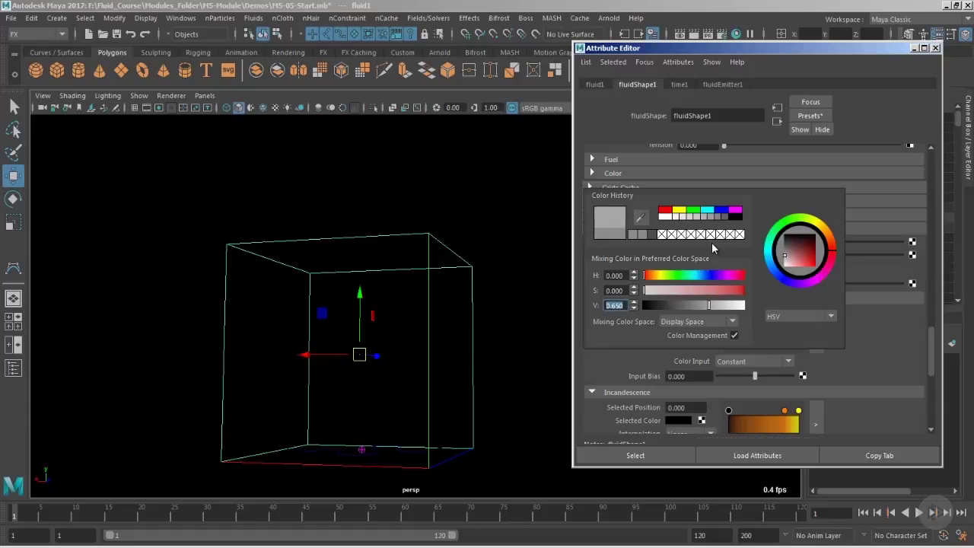
scroll(428, 350, "up", 1)
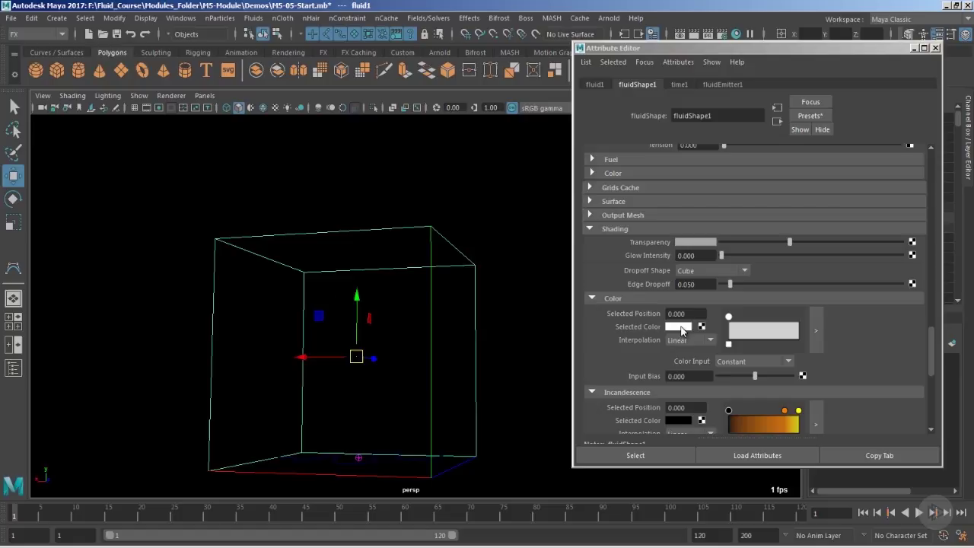
- Darken the fluid's shading colour to a grey with an HSV value of about 0.31
left_click(680, 326)
left_click_drag(686, 389, 643, 390)
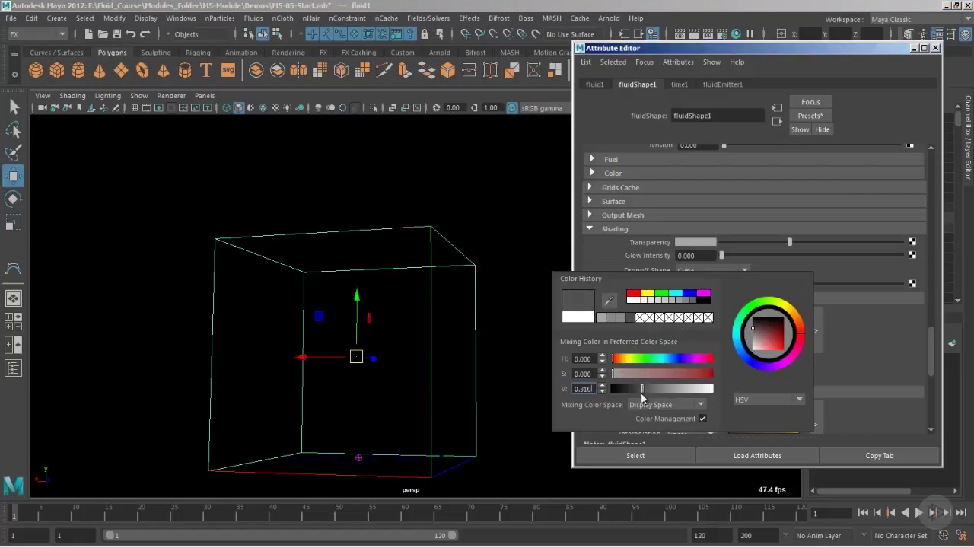
scroll(756, 335, "down", 2)
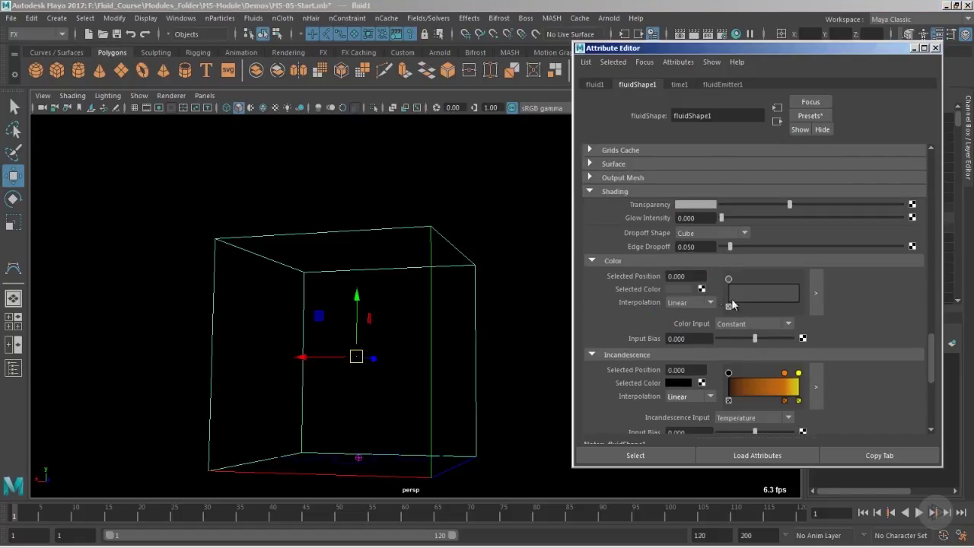
scroll(723, 255, "down", 3)
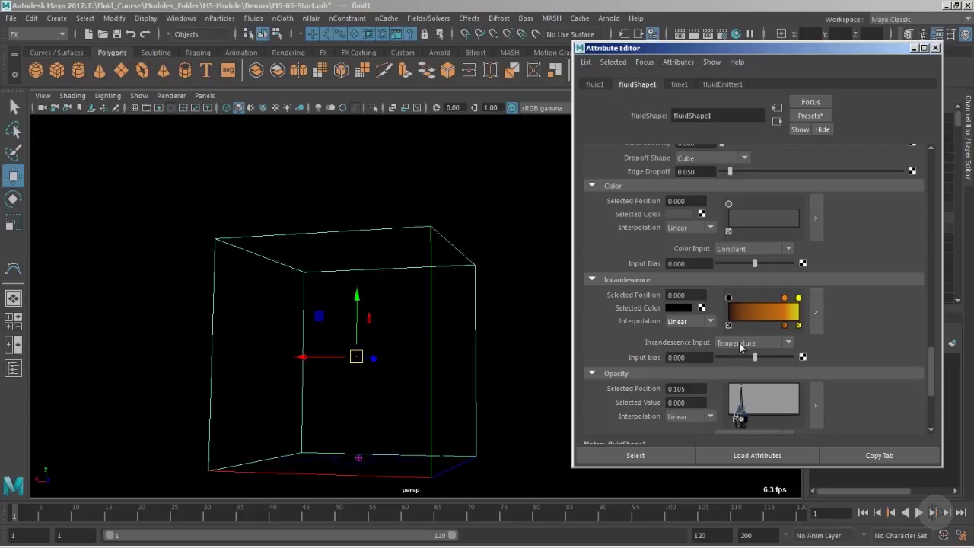
- Enlarge the incandescence ramp, move its black key to about position 0.55 and set that key's interpolation to Spline
scroll(725, 347, "up", 10)
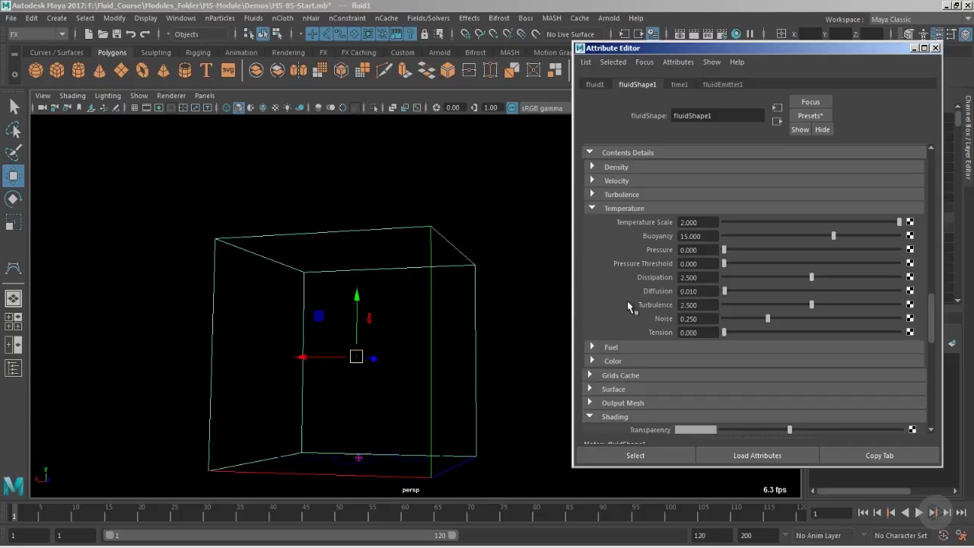
scroll(632, 319, "down", 10)
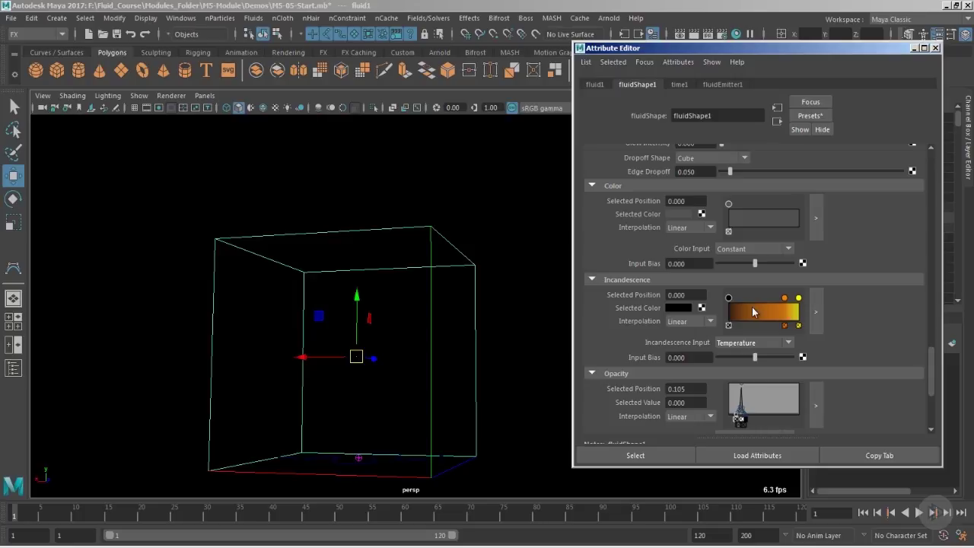
left_click(816, 311)
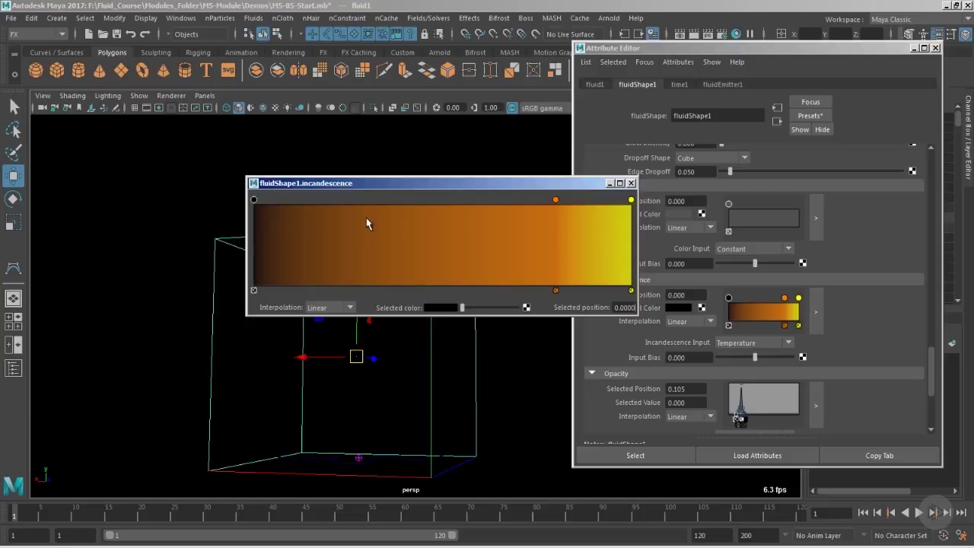
left_click_drag(255, 201, 462, 217)
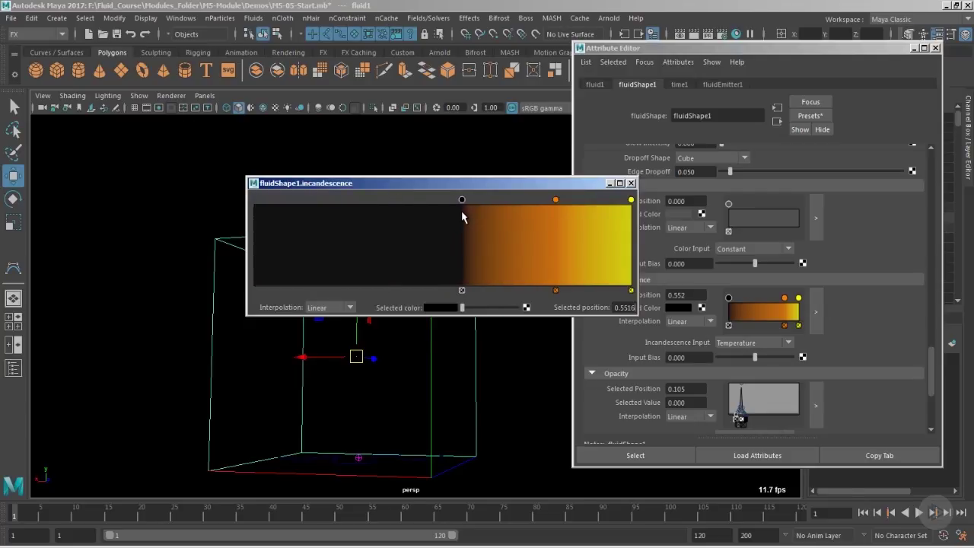
left_click(329, 307)
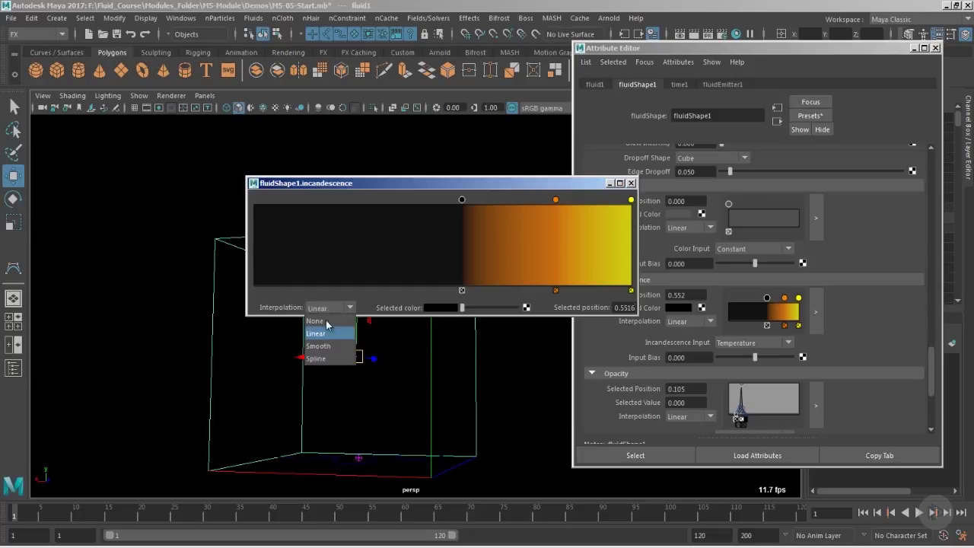
left_click(327, 358)
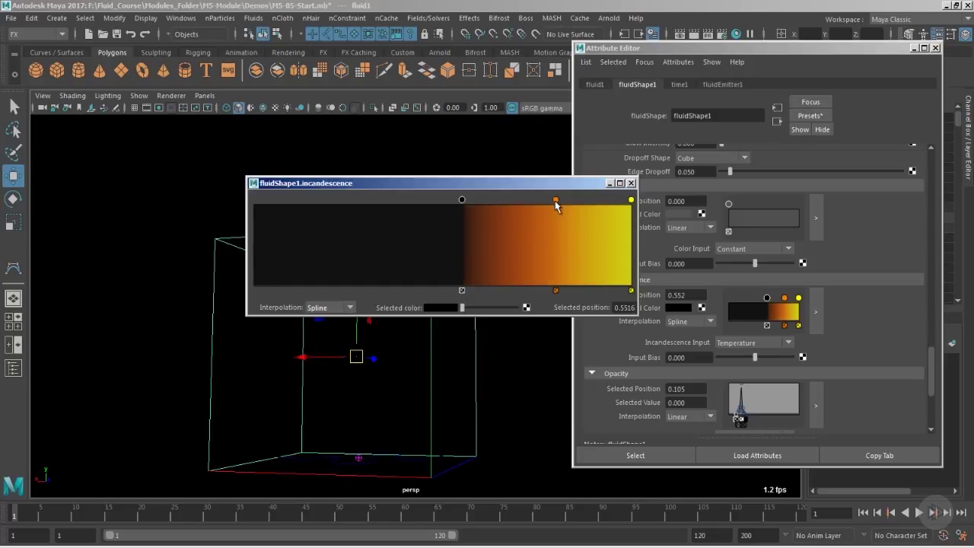
- Set the orange incandescence key's interpolation to Spline and shift it slightly to about position 0.78
left_click_drag(555, 201, 552, 201)
left_click(329, 307)
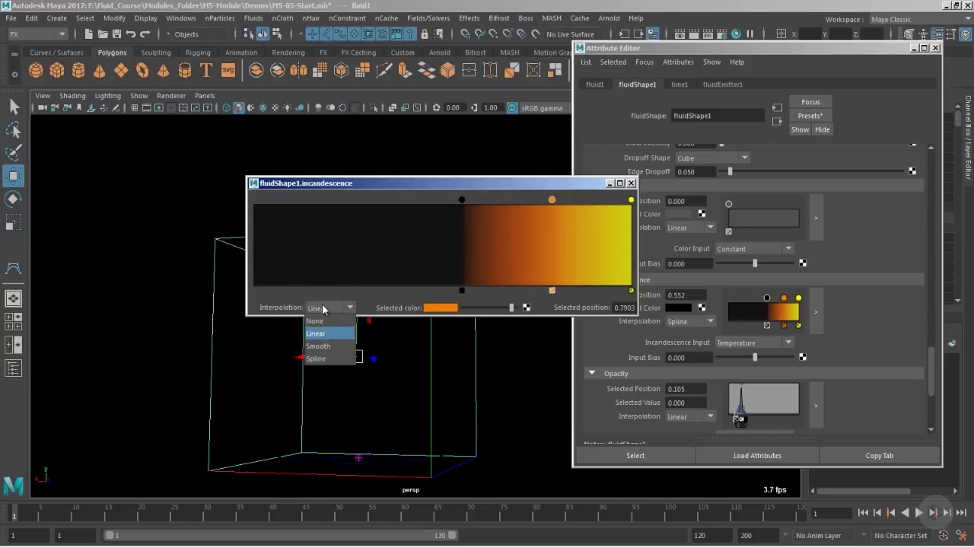
left_click(327, 352)
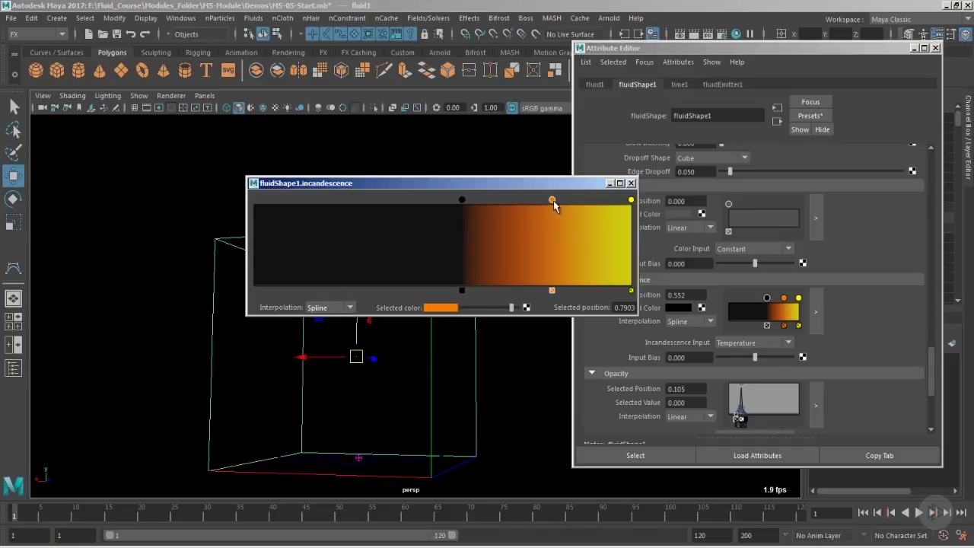
left_click_drag(555, 203, 552, 203)
- Lower the saturation of the yellow end key's colour on the incandescence ramp to about 0.53
left_click(631, 201)
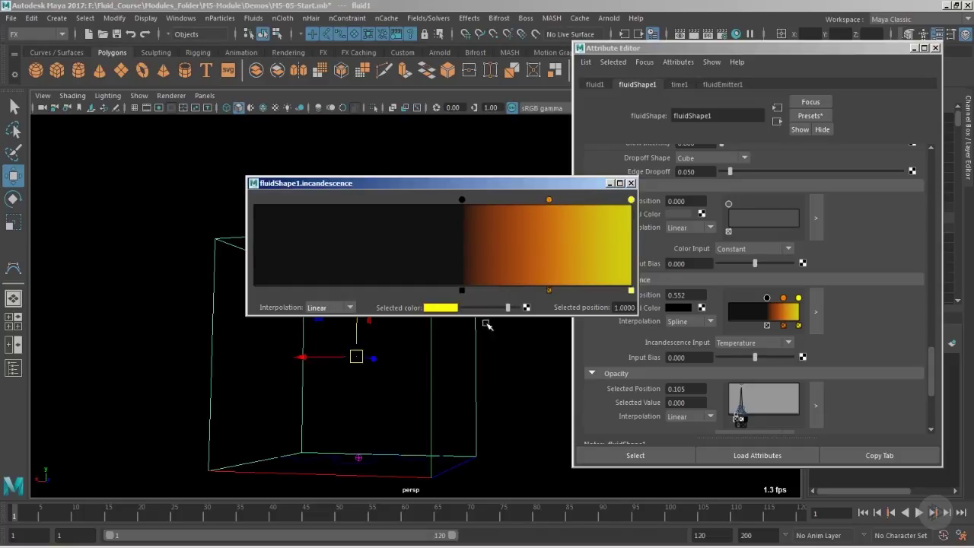
left_click(447, 308)
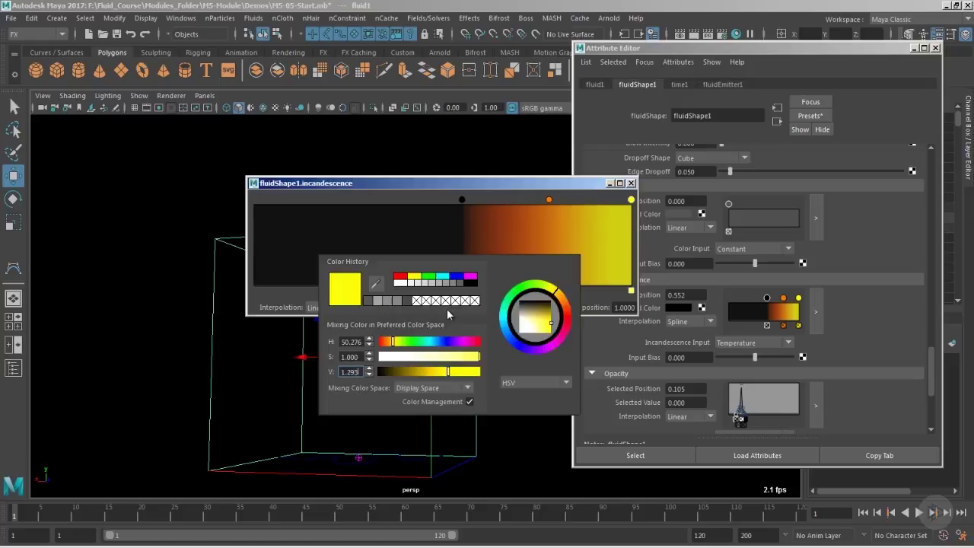
left_click(430, 344)
left_click(446, 309)
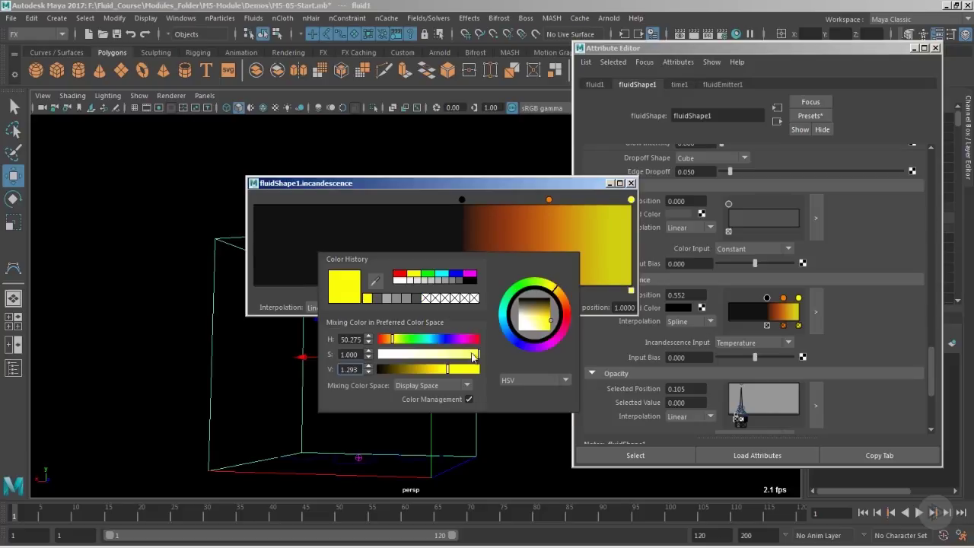
left_click_drag(478, 359, 431, 361)
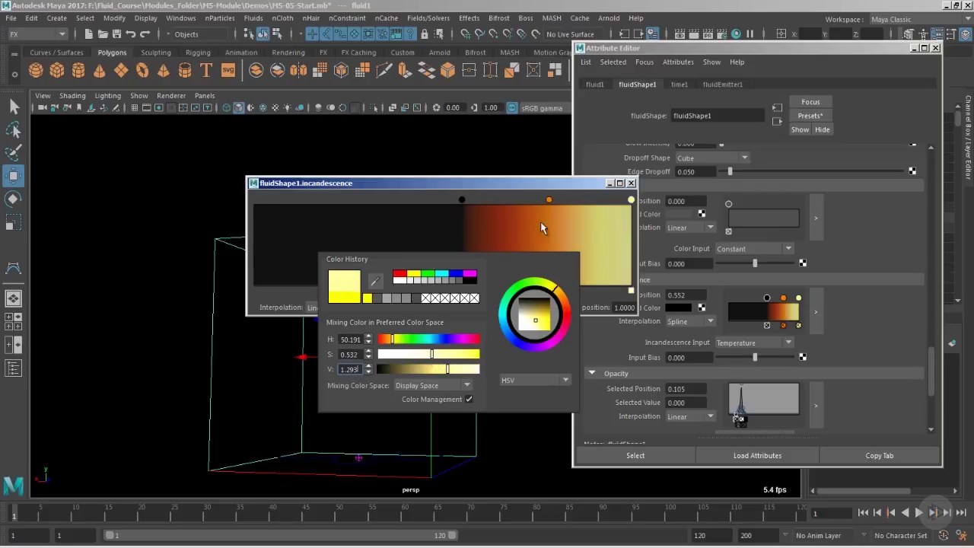
- Brighten the orange key on the incandescence ramp to a lighter orange by adjusting its saturation and value
left_click(549, 201)
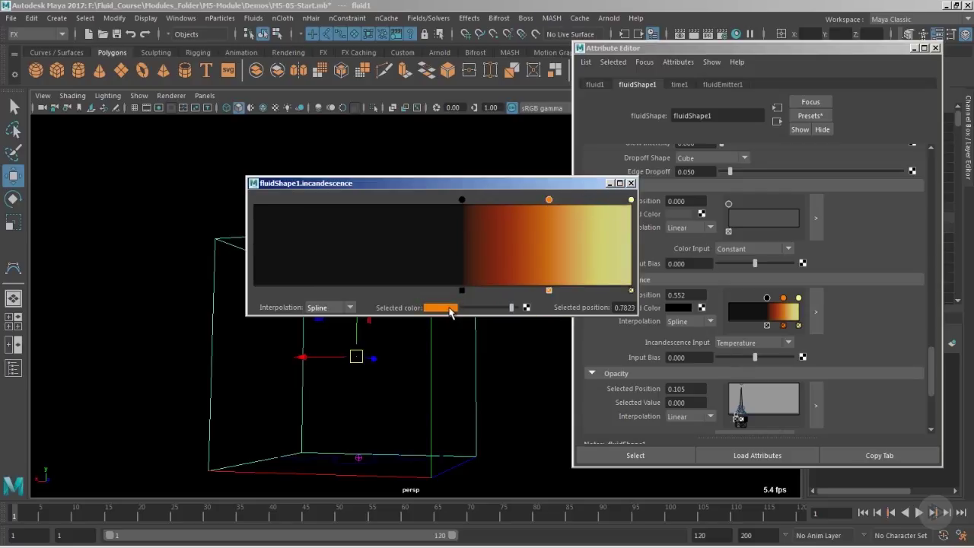
left_click(450, 309)
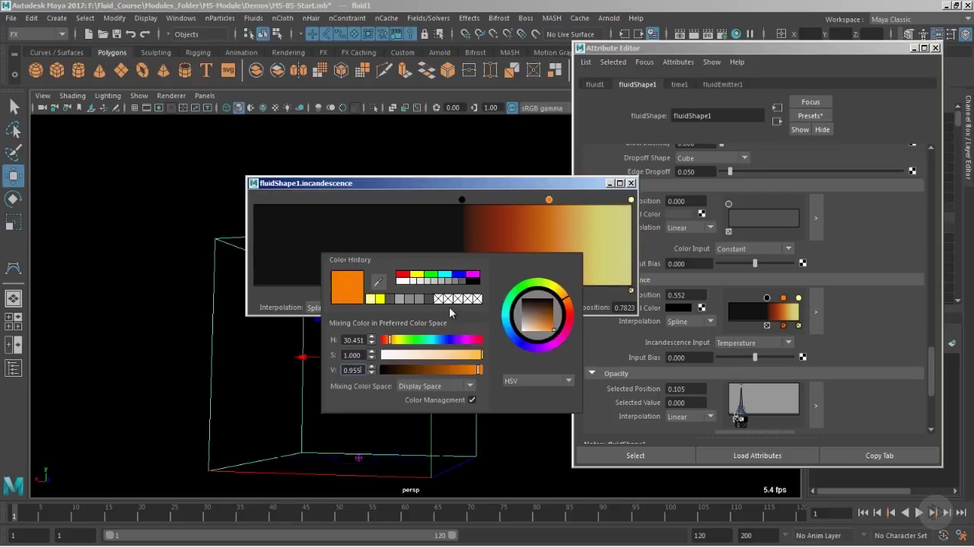
left_click(465, 356)
left_click_drag(478, 370, 491, 373)
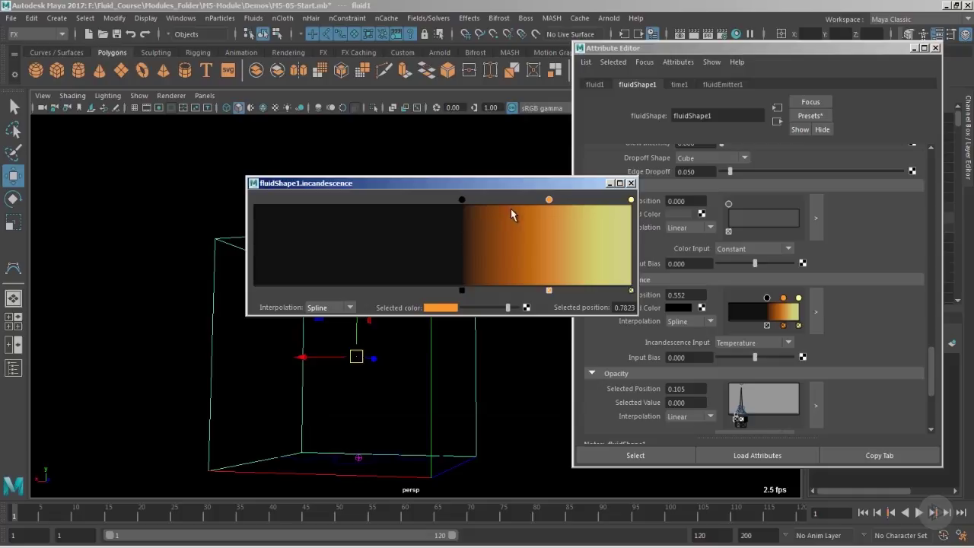
- Add a dark orange key at about position 0.74, move the light orange key closer to the yellow end, and close the ramp editor
mouse_move(550, 201)
left_mouse_down()
mouse_move(563, 200)
mouse_move(518, 211)
mouse_move(576, 201)
mouse_move(532, 201)
left_mouse_up()
left_click(577, 200)
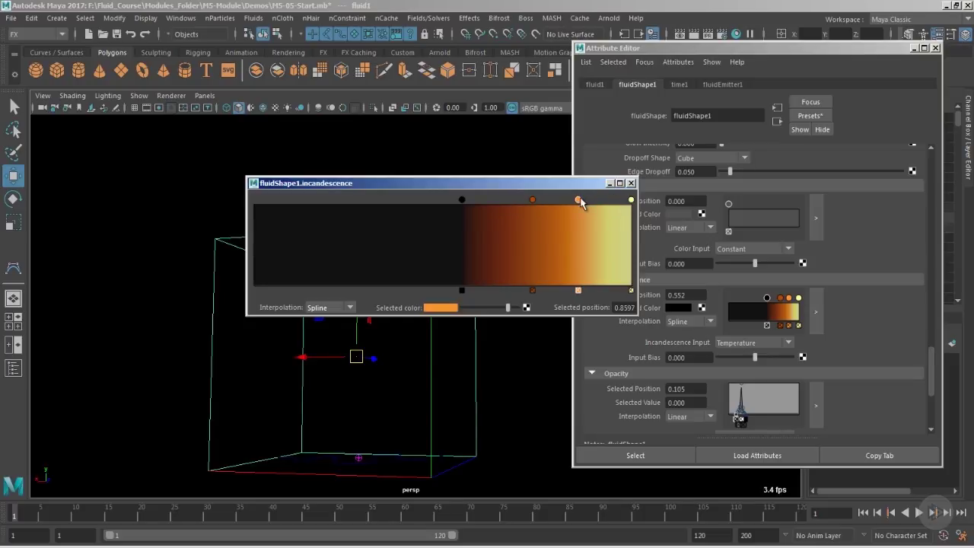
left_click_drag(581, 202, 587, 201)
left_click(632, 184)
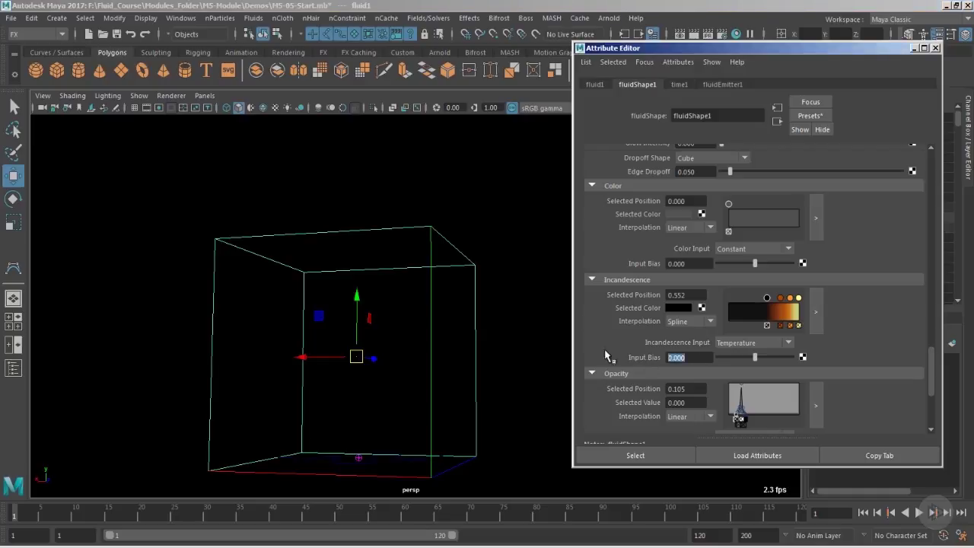
- Set the incandescence Input Bias to 0.9 and play the simulation, stopping at frame 29
type("0.9")
key("Return")
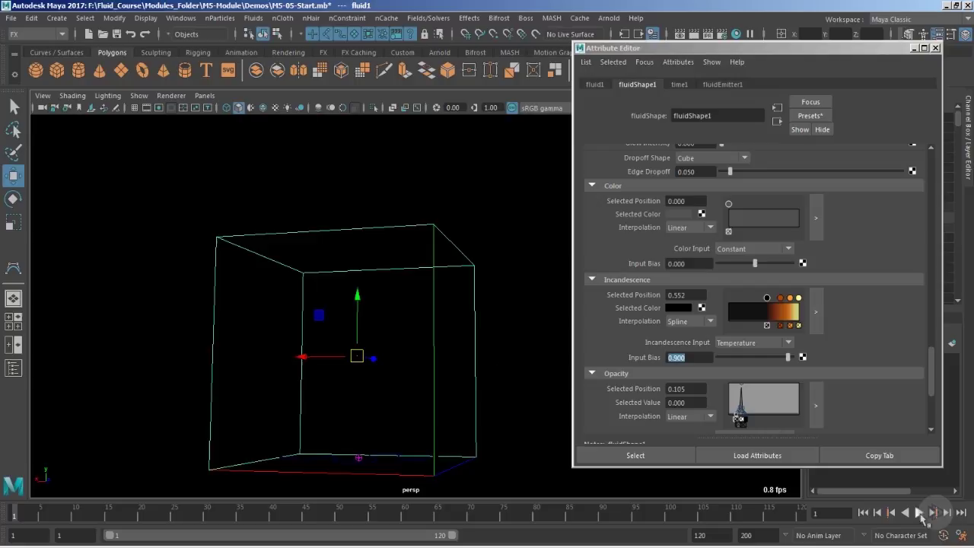
left_click(920, 513)
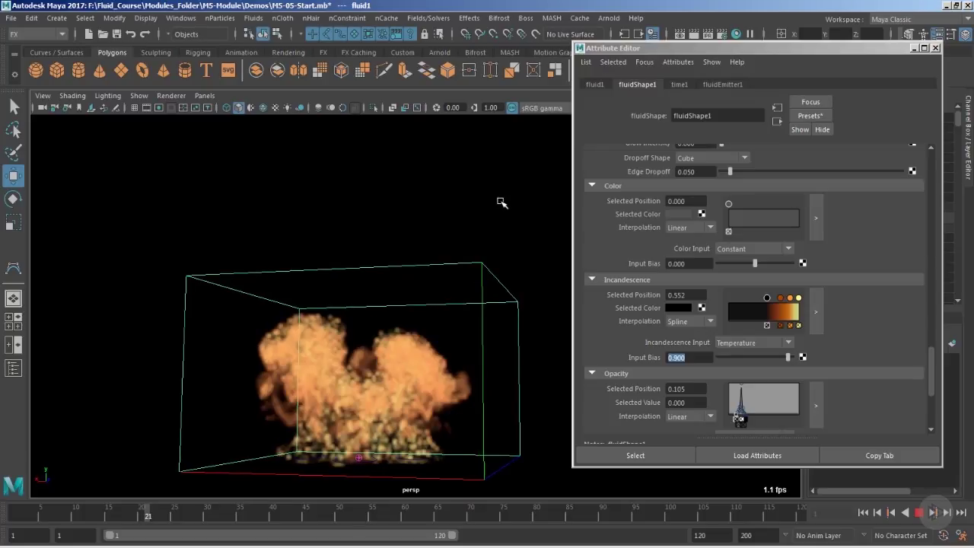
key("Escape")
- Set the opacity Input Bias to 0.3 after trying 0.4
scroll(576, 192, "up", 15)
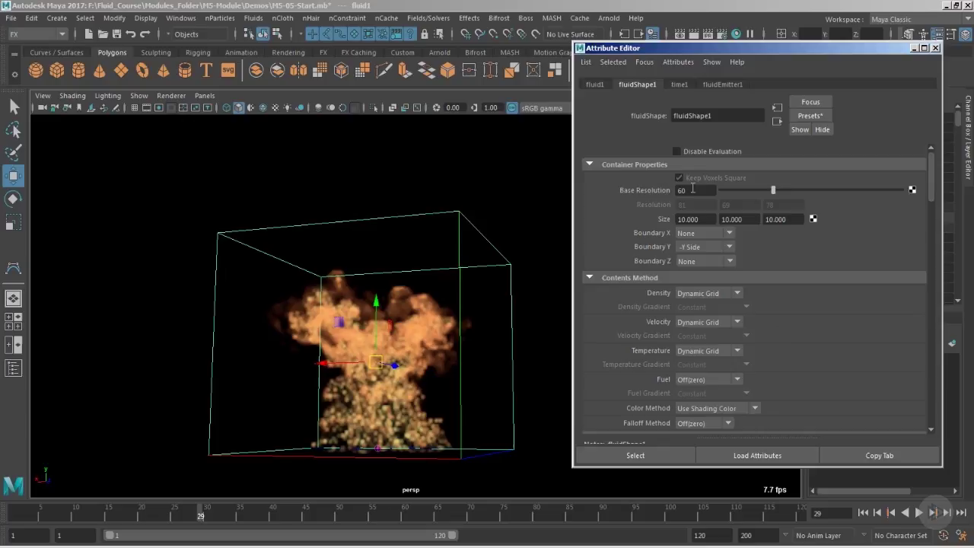
left_click_drag(494, 312, 468, 353, "alt")
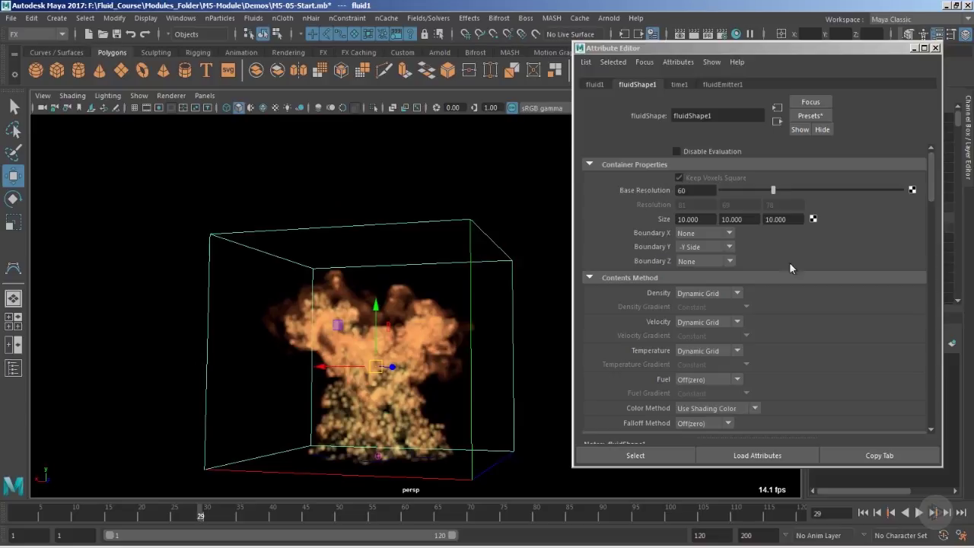
left_click_drag(930, 190, 934, 366)
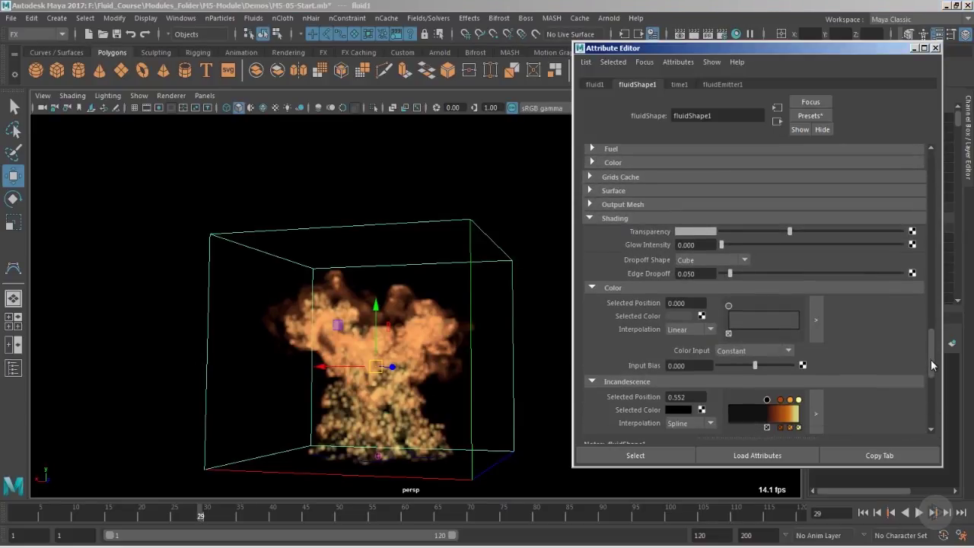
left_click_drag(533, 398, 400, 400, "alt")
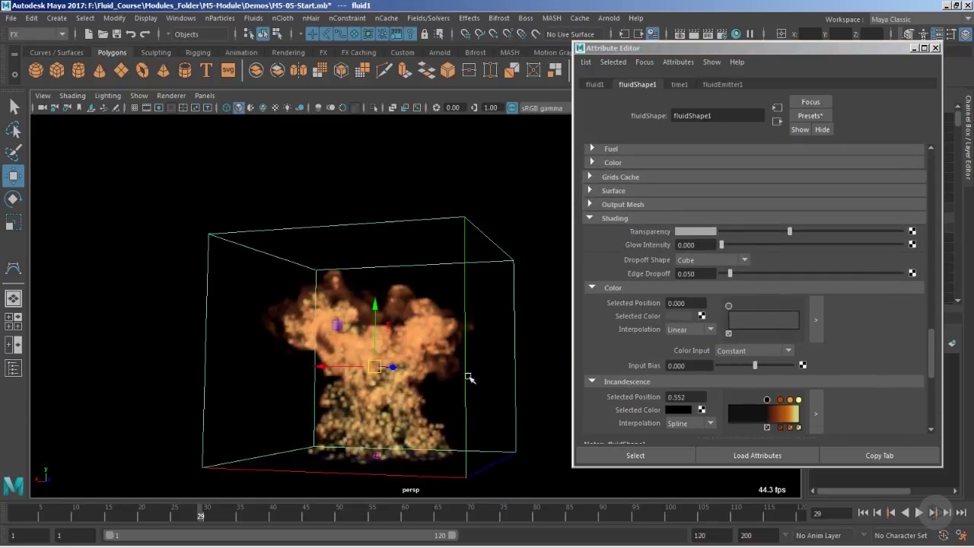
scroll(702, 317, "down", 4)
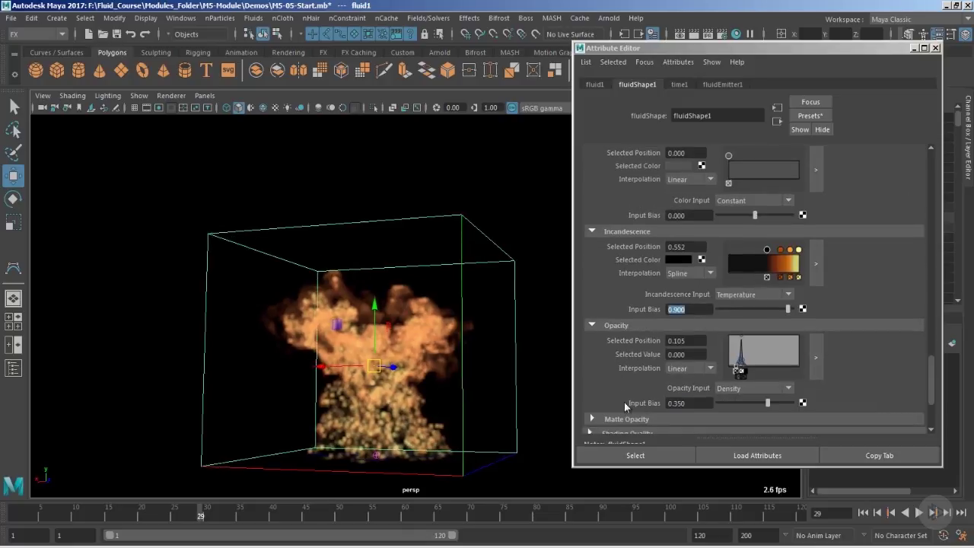
left_click(691, 404)
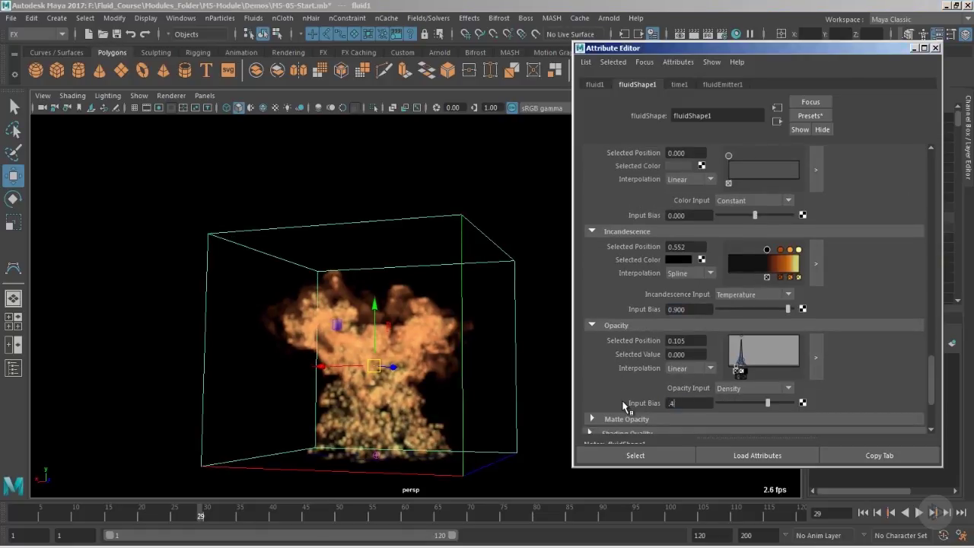
type(".4")
key("Return")
type(".3")
key("Return")
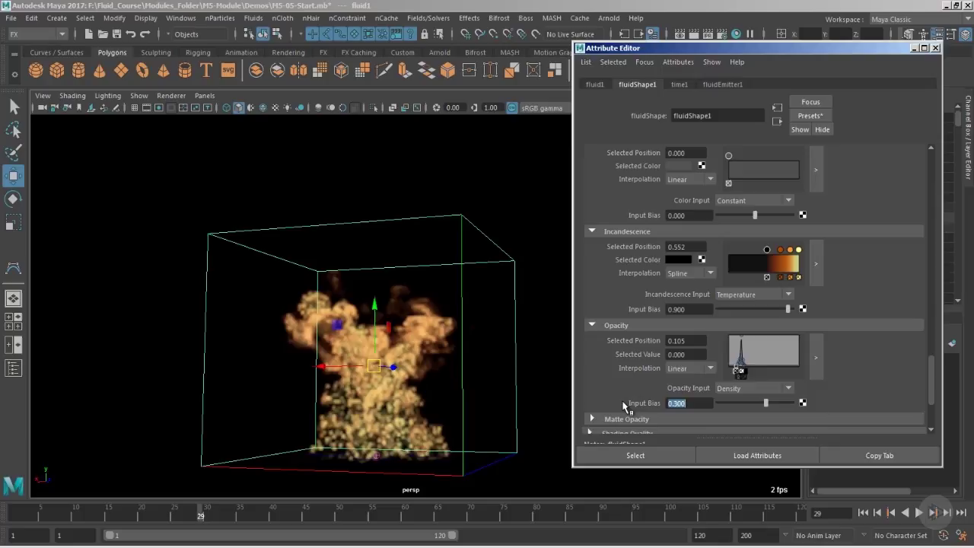
- Expand the Turbulence, Velocity and Density sections under the fluid's Contents Details
mouse_move(504, 409)
left_mouse_down("alt")
mouse_move(504, 435)
mouse_move(507, 404)
mouse_move(515, 406)
mouse_move(500, 409)
mouse_move(533, 404)
left_mouse_up("alt")
scroll(699, 316, "up", 3)
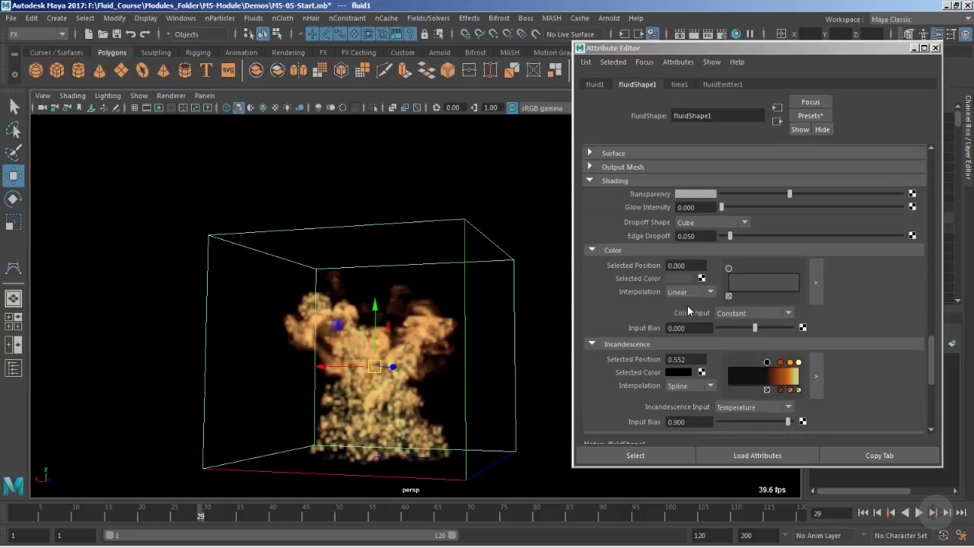
scroll(712, 300, "up", 3)
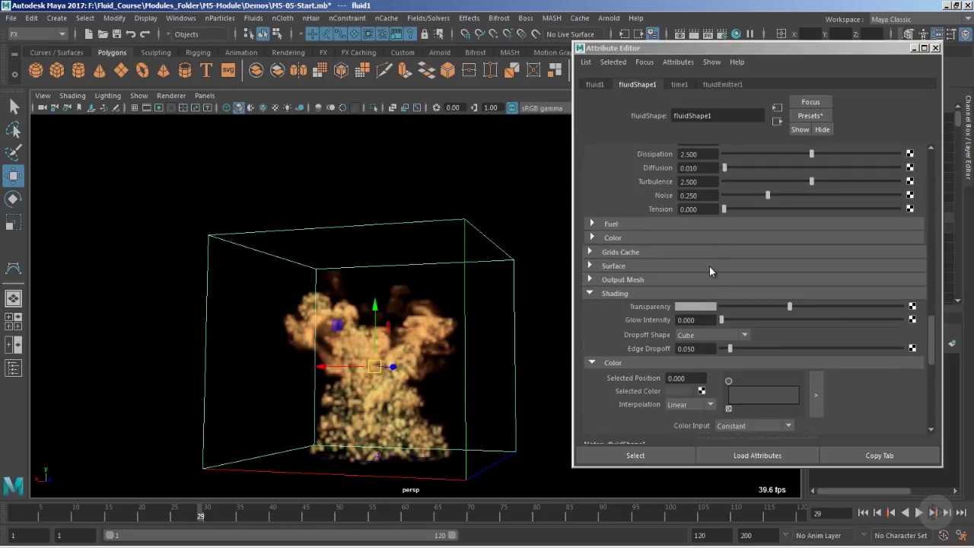
scroll(710, 271, "up", 1)
scroll(706, 301, "up", 3)
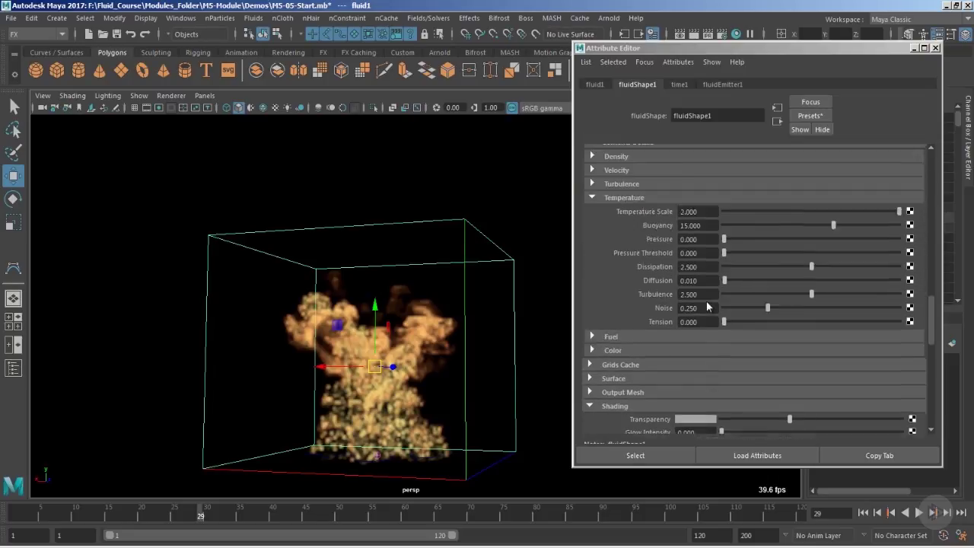
left_click_drag(448, 401, 443, 398, "alt")
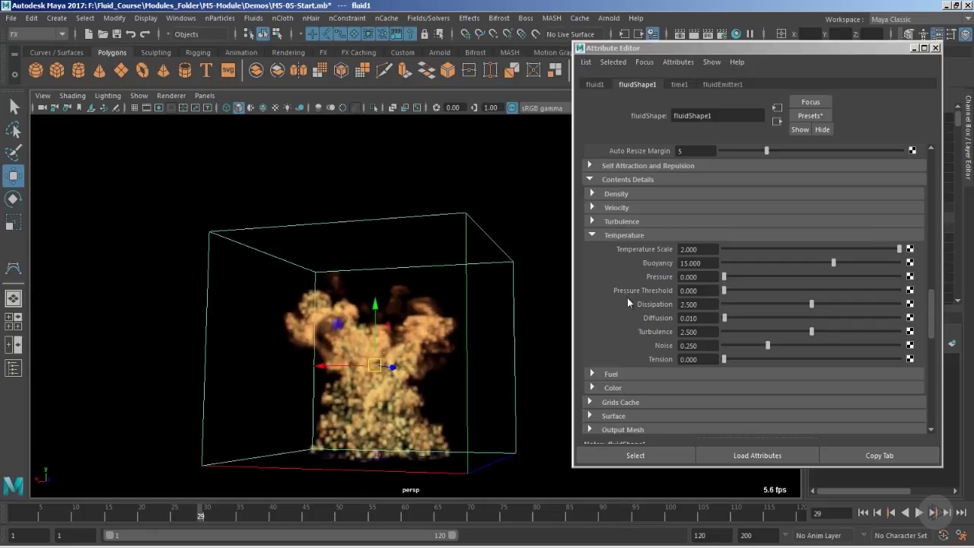
left_click(601, 222)
left_click(604, 208)
left_click(613, 195)
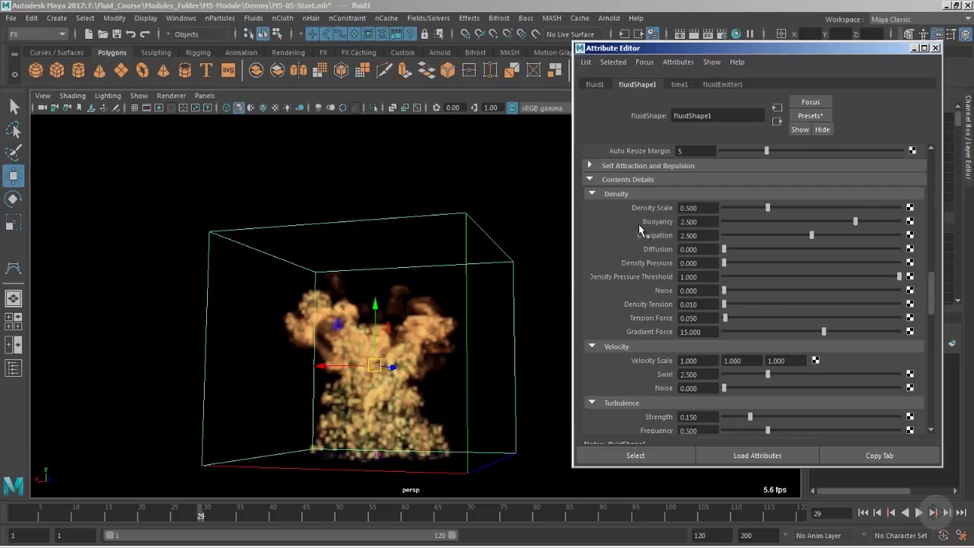
- Set the fluid's Turbulence Strength to 0.25
scroll(638, 254, "down", 5)
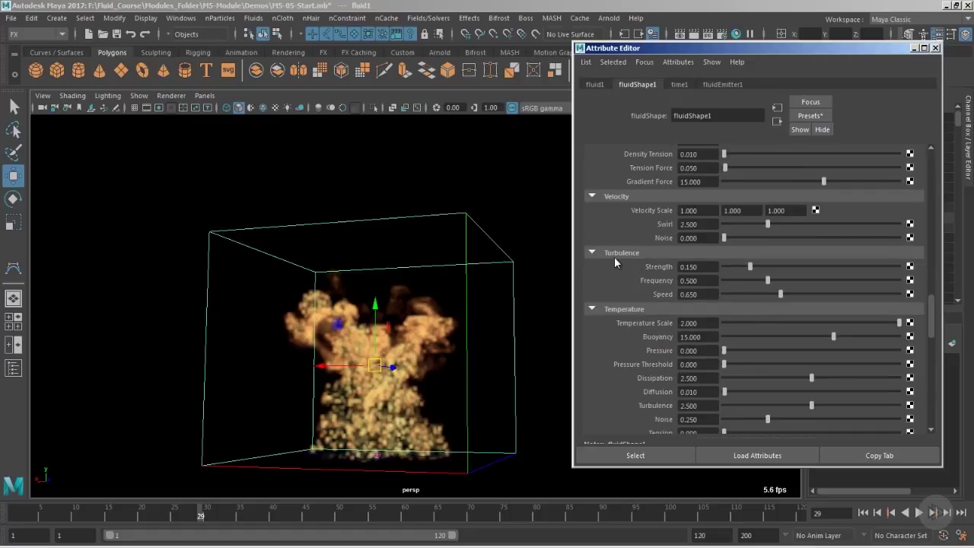
double_click(706, 267)
type(".25")
key("Return")
mouse_move(516, 342)
left_mouse_down("alt")
mouse_move(526, 341)
mouse_move(483, 348)
mouse_move(461, 376)
left_mouse_up("alt")
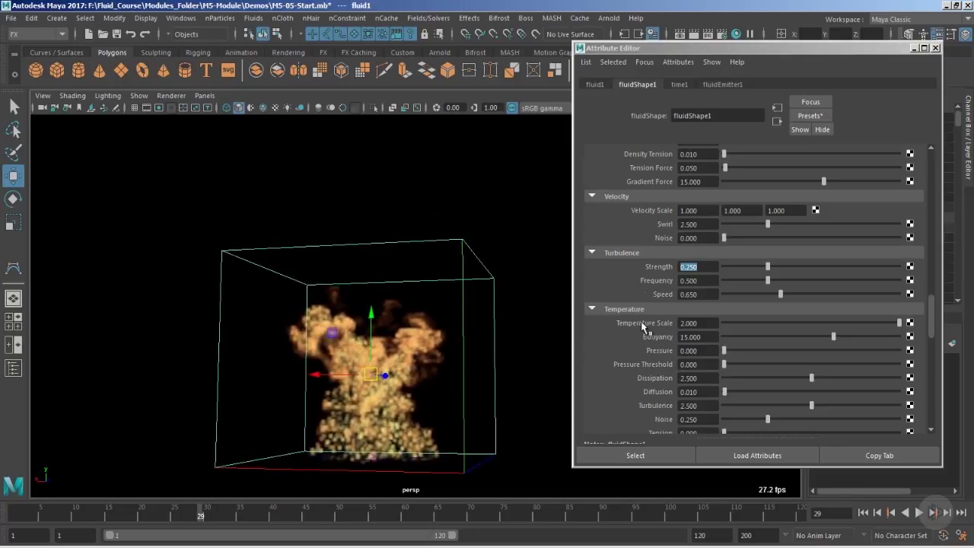
scroll(647, 329, "down", 4)
scroll(621, 286, "up", 1)
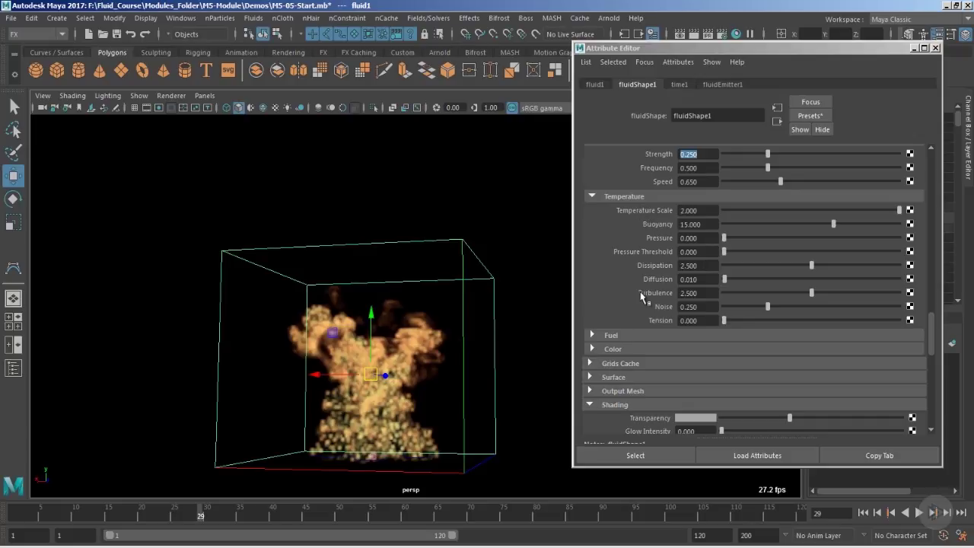
mouse_move(446, 355)
left_mouse_down("alt")
mouse_move(431, 361)
mouse_move(453, 372)
left_mouse_up("alt")
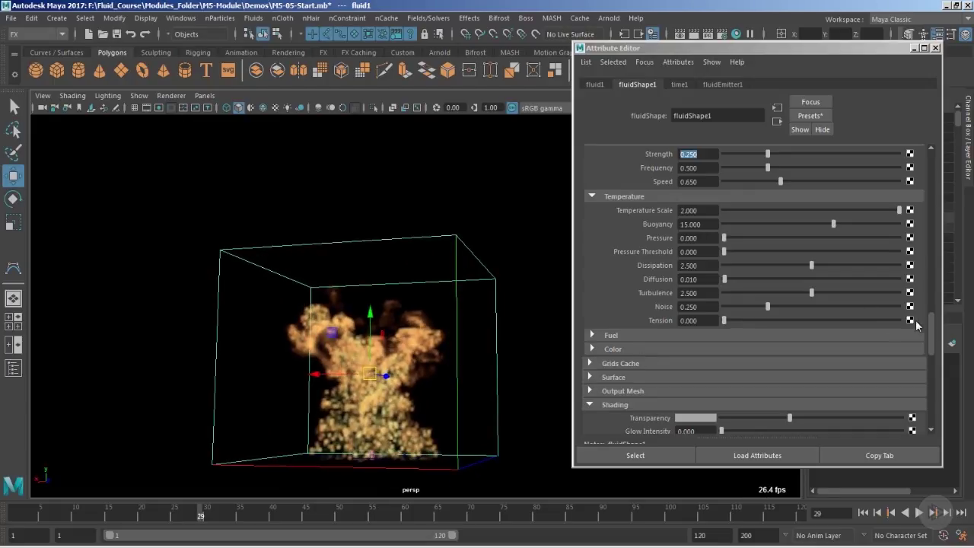
- Set fluidShape1's Base Resolution to 150 in the Container Properties
left_click_drag(934, 346, 946, 160)
left_click_drag(682, 190, 641, 194)
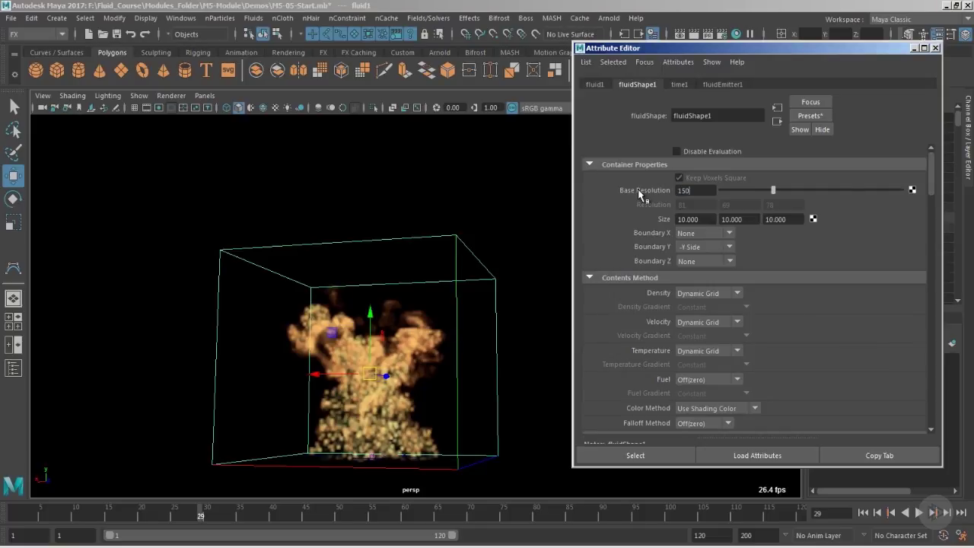
key("Return")
right_click_drag(518, 335, 521, 358, "alt")
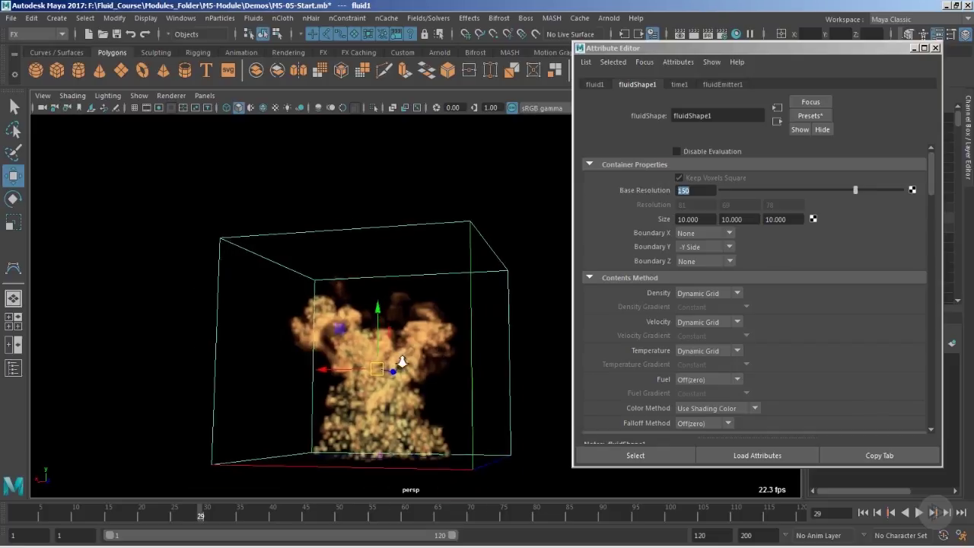
right_click_drag(401, 369, 428, 366, "alt")
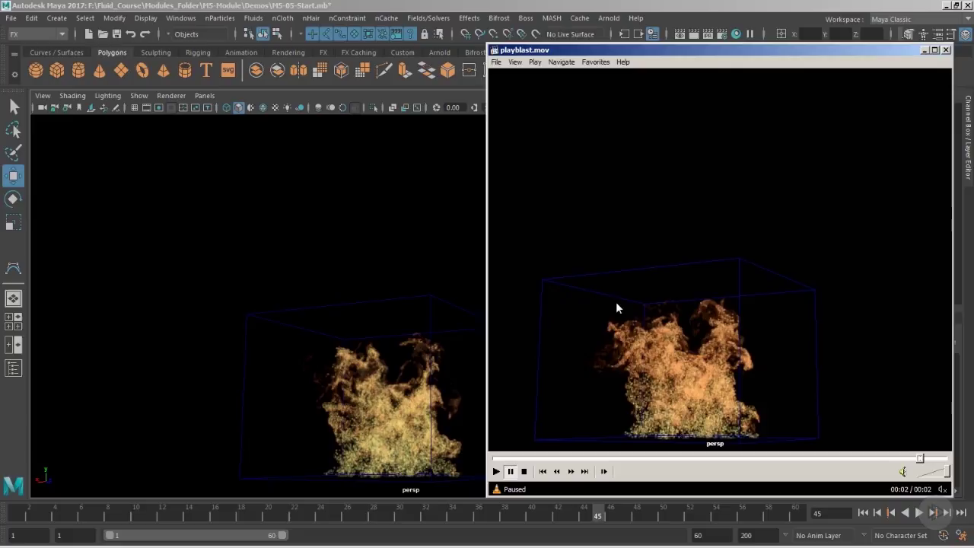
- Play back the playblast.mov preview of the explosion, pause it and close the player
left_click_drag(745, 48, 744, 41)
left_click(716, 259)
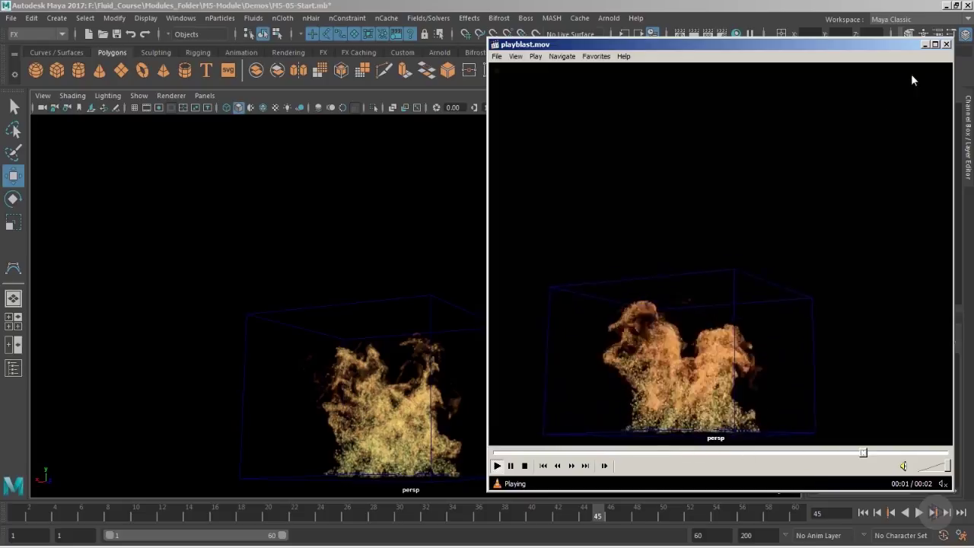
key("space")
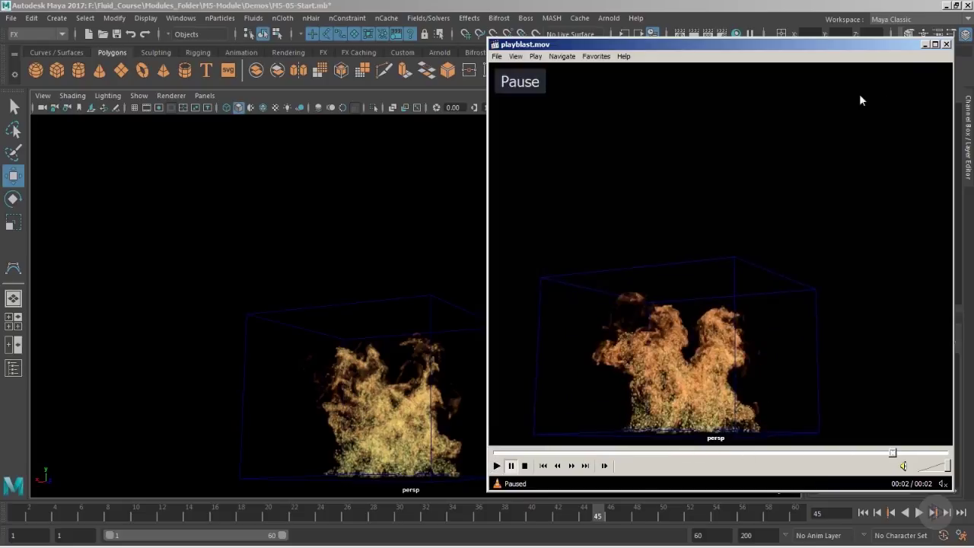
left_click(947, 44)
- Select the fluid container and review its Base Resolution in fluidShape1's Container Properties against the explosion at frame 45
left_click_drag(395, 413, 419, 409, "alt")
scroll(419, 410, "up", 5)
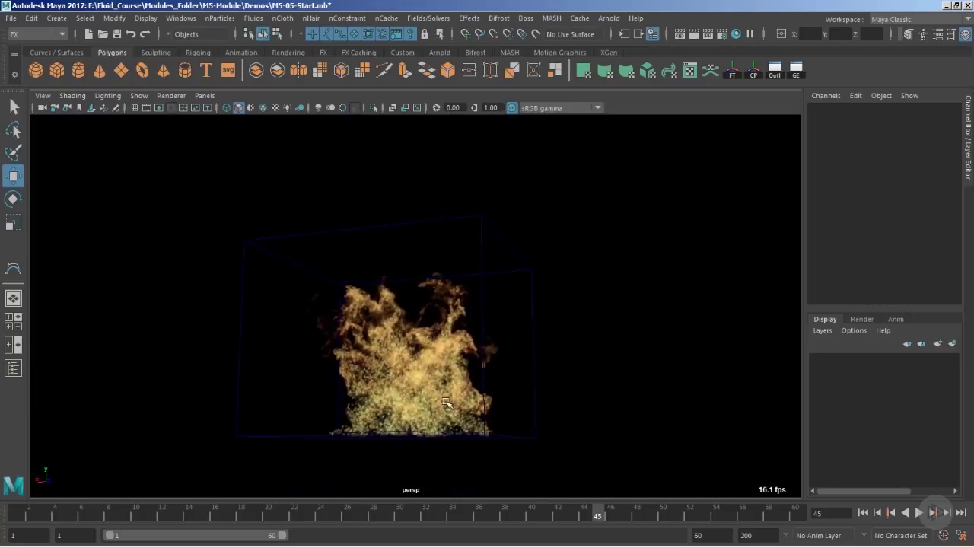
left_click_drag(494, 398, 581, 379)
key("ctrl+a")
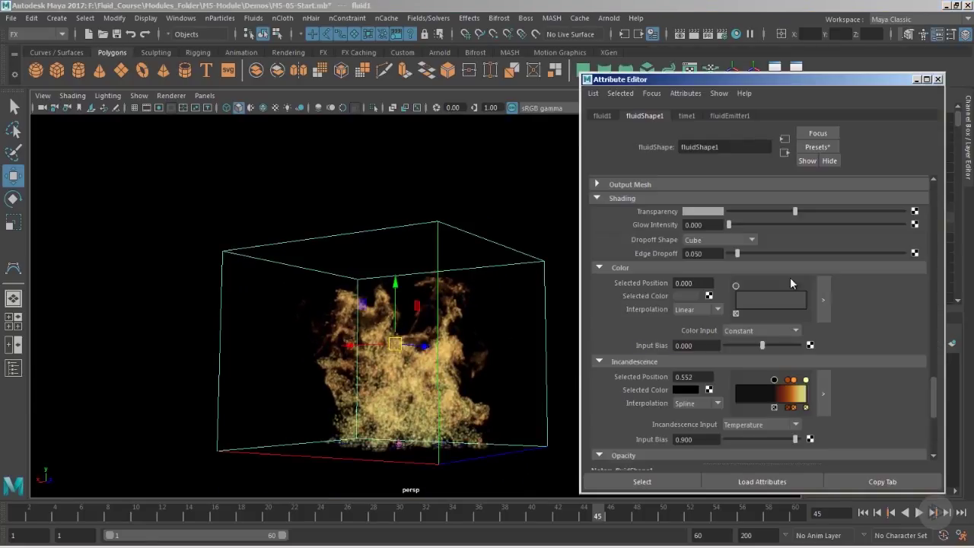
scroll(935, 409, "up", 15)
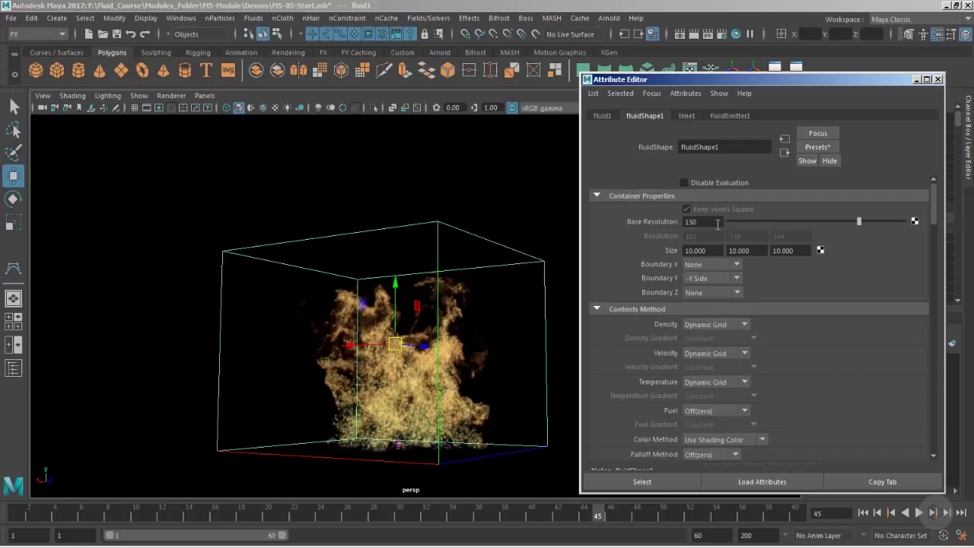
mouse_move(495, 337)
left_mouse_down("alt")
mouse_move(505, 322)
mouse_move(511, 336)
left_mouse_up("alt")
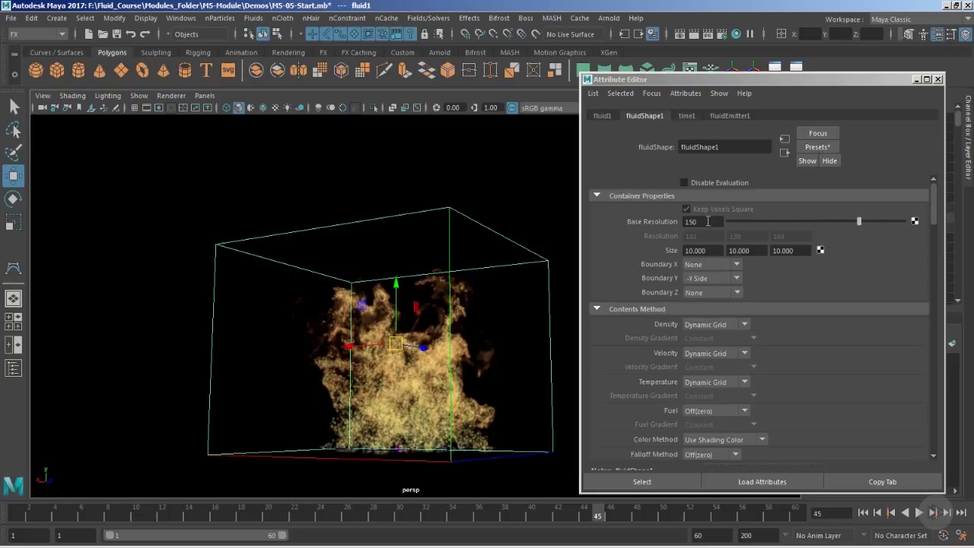
left_click_drag(461, 417, 447, 363, "alt")
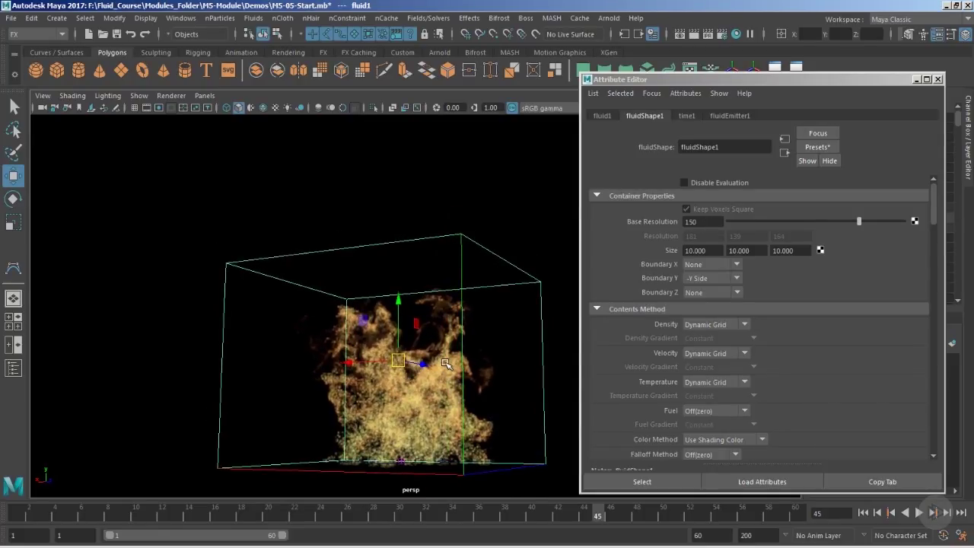
- Review fluidShape1's Dynamic Simulation settings, close its attributes and inspect the explosion in the perspective view
left_click(615, 311)
scroll(616, 319, "down", 5)
left_click_drag(458, 388, 507, 369, "alt")
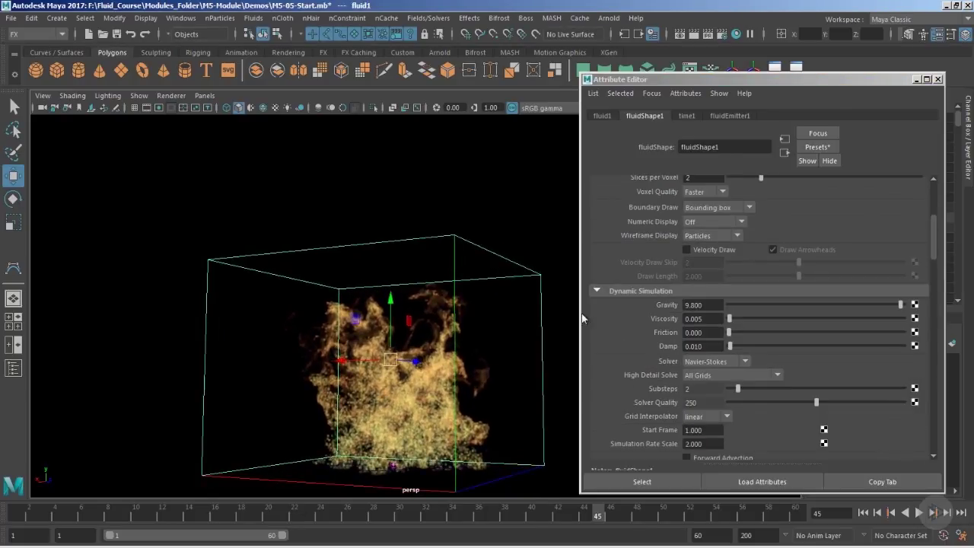
left_click(938, 79)
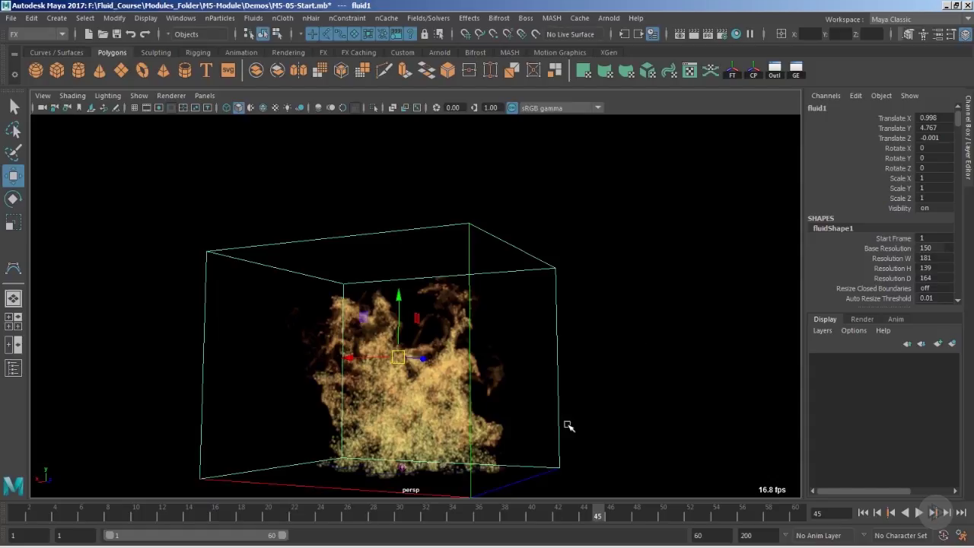
left_click_drag(570, 420, 583, 405, "alt")
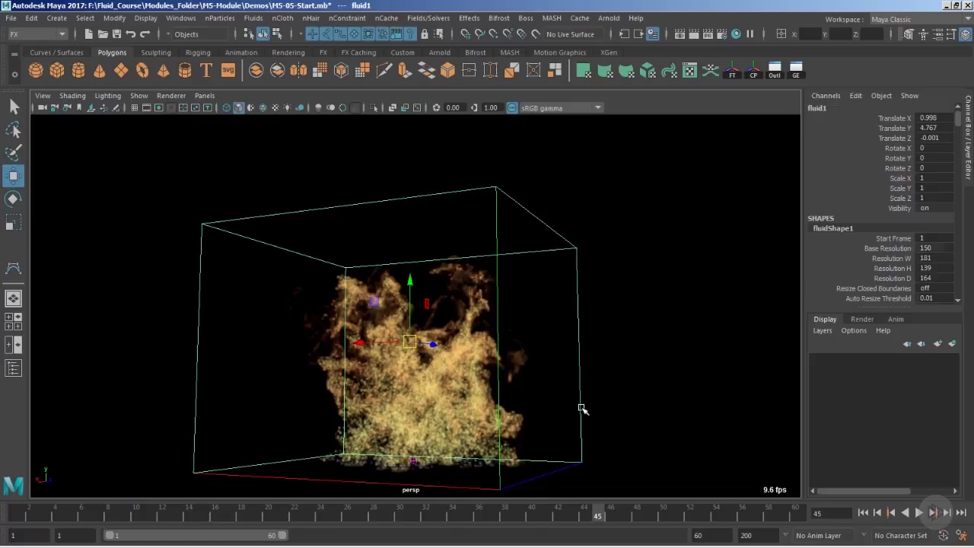